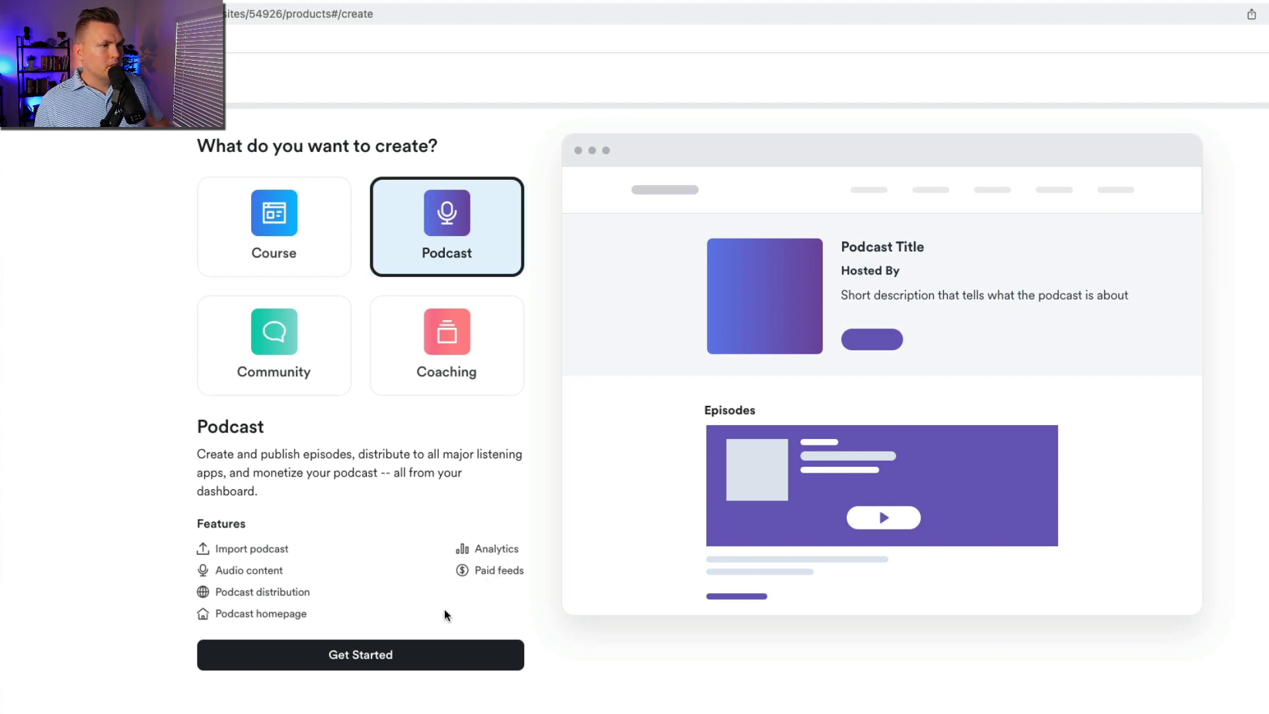
Start a new podcast from scratch and title it "Grow your online business Podcast".
{"action": "left_click", "coordinate": [374, 654]}
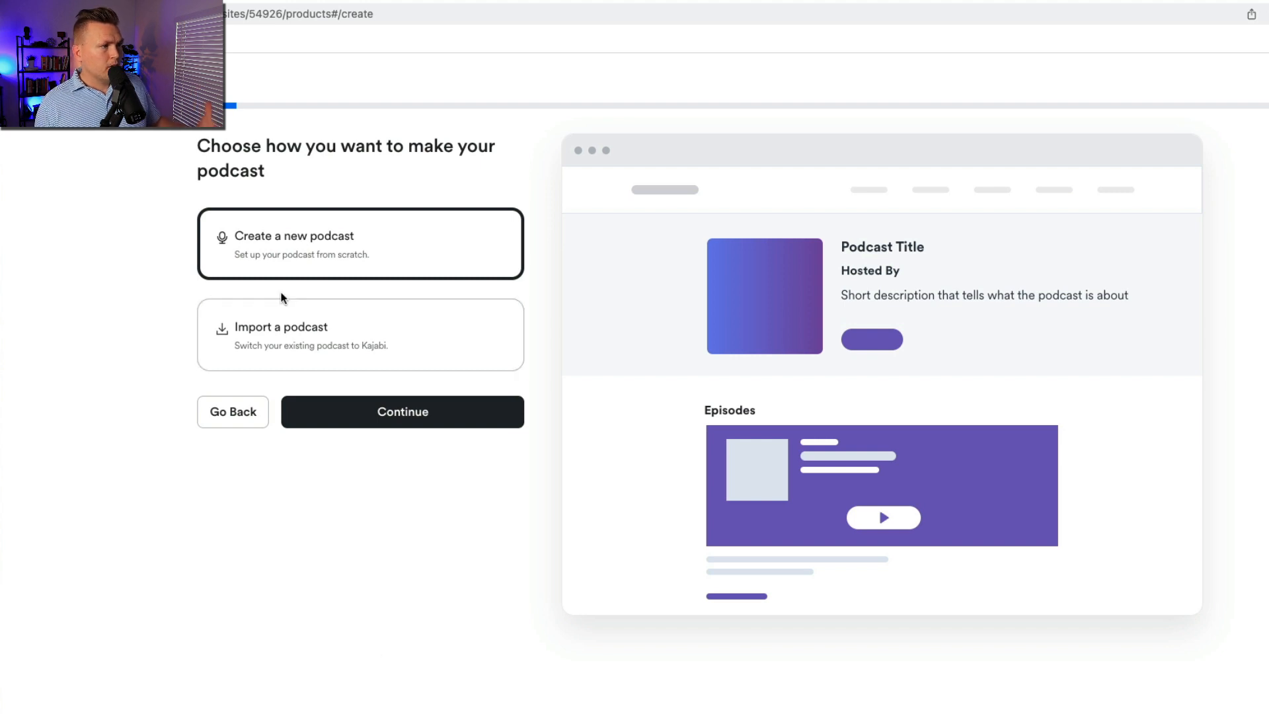
{"action": "left_click", "coordinate": [399, 415]}
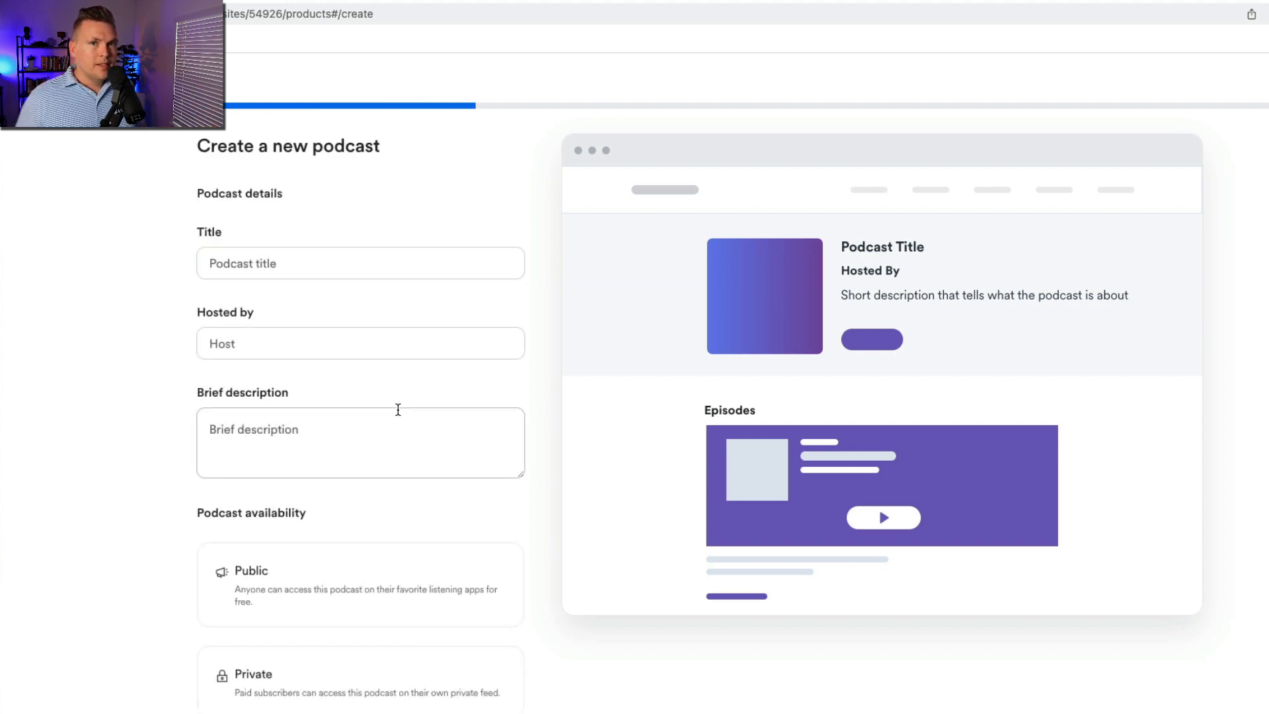
{"action": "left_click", "coordinate": [277, 267]}
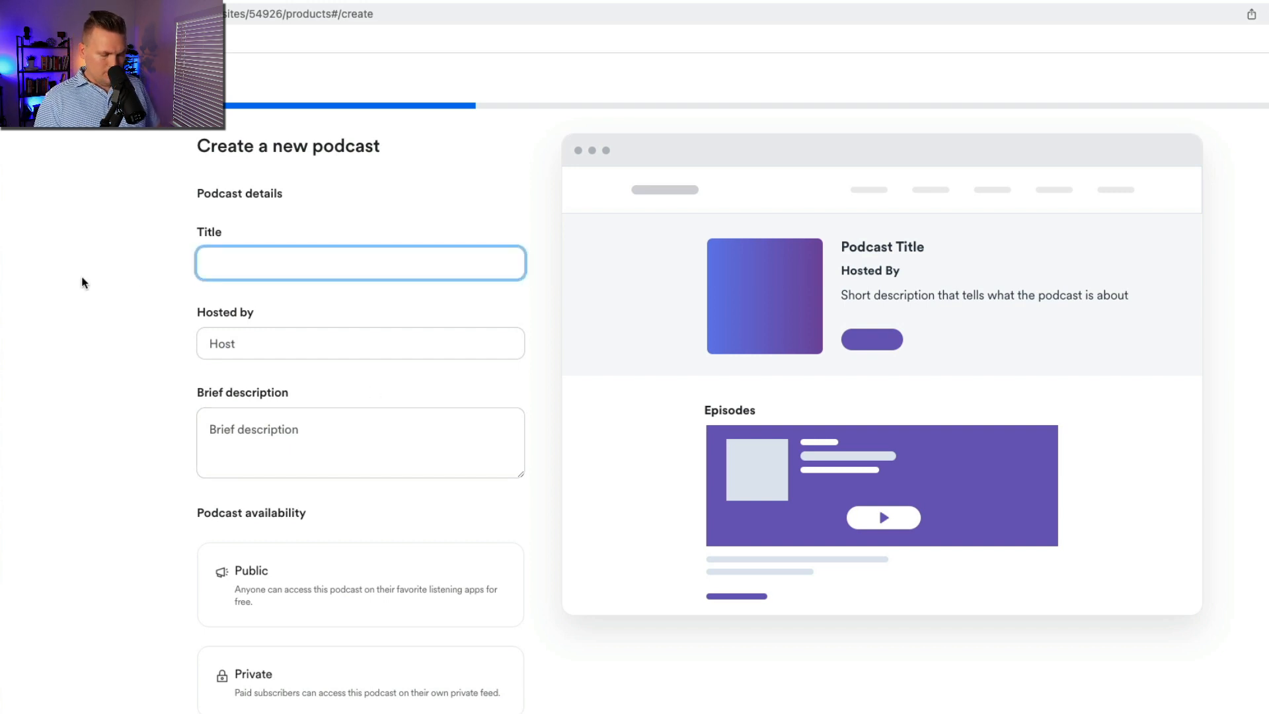
{"action": "type", "text": "Gro"}
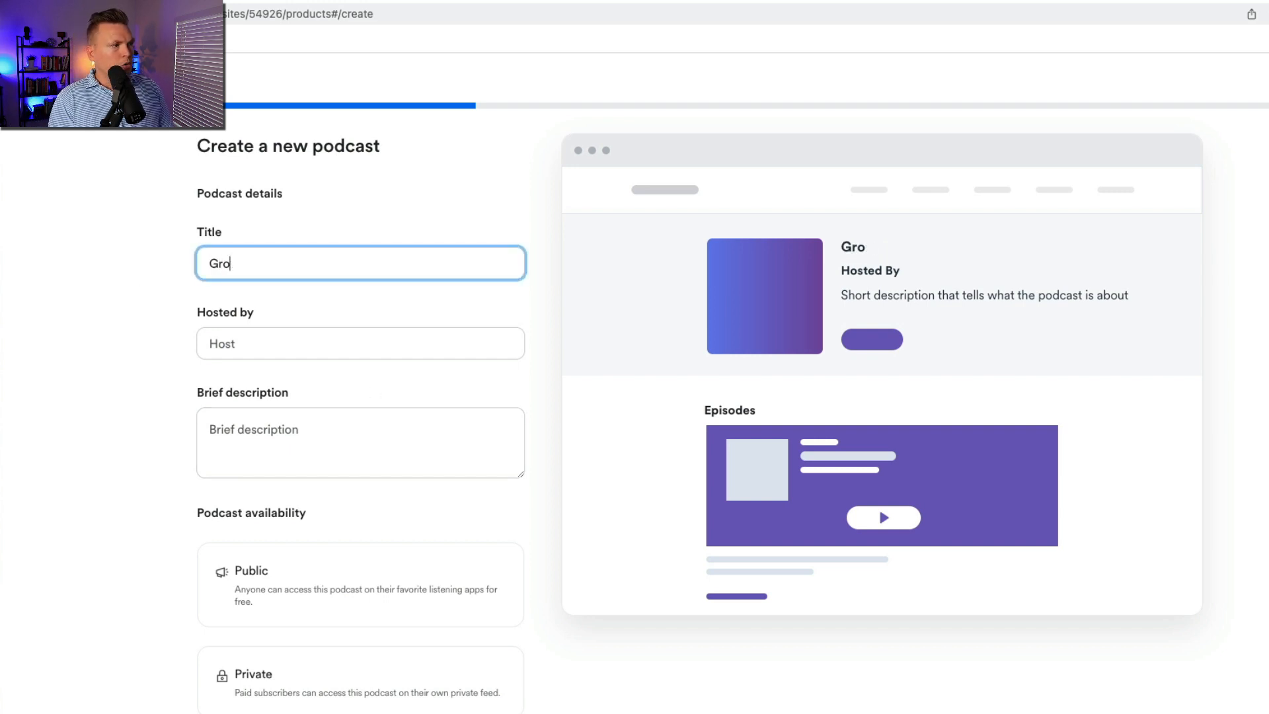
{"action": "type", "text": "w your online bu"}
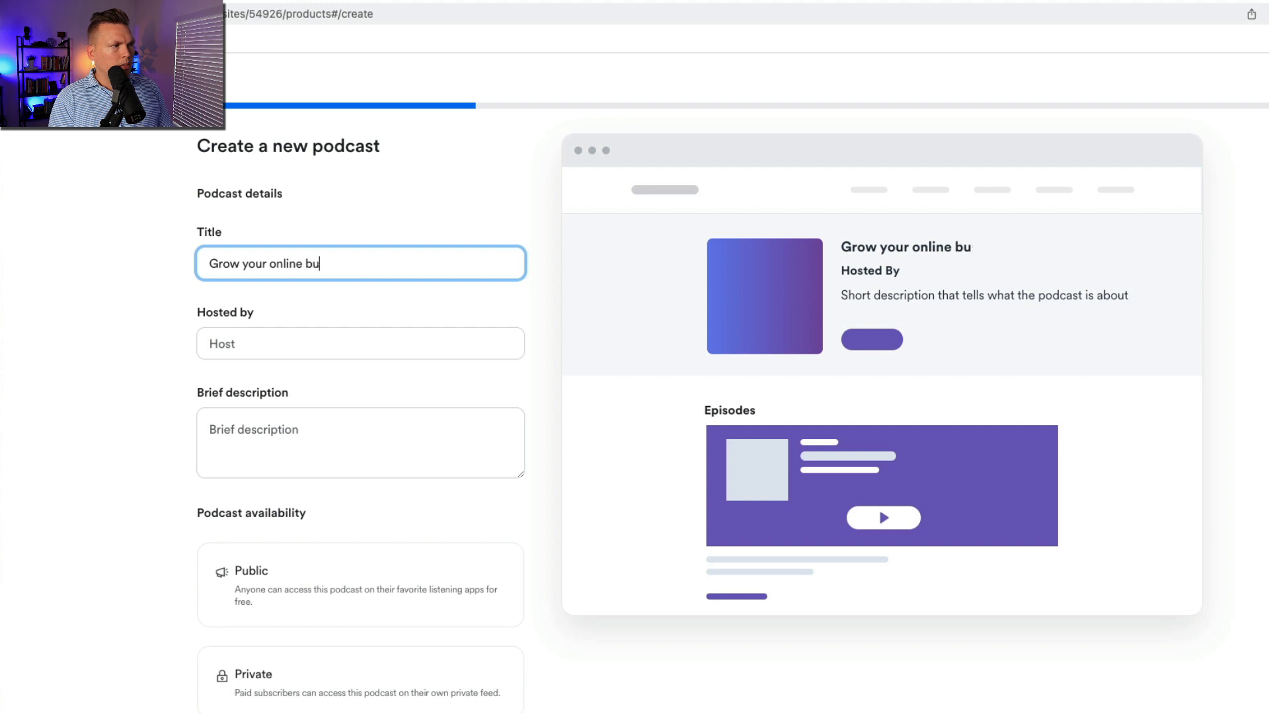
{"action": "type", "text": "siness Podcast"}
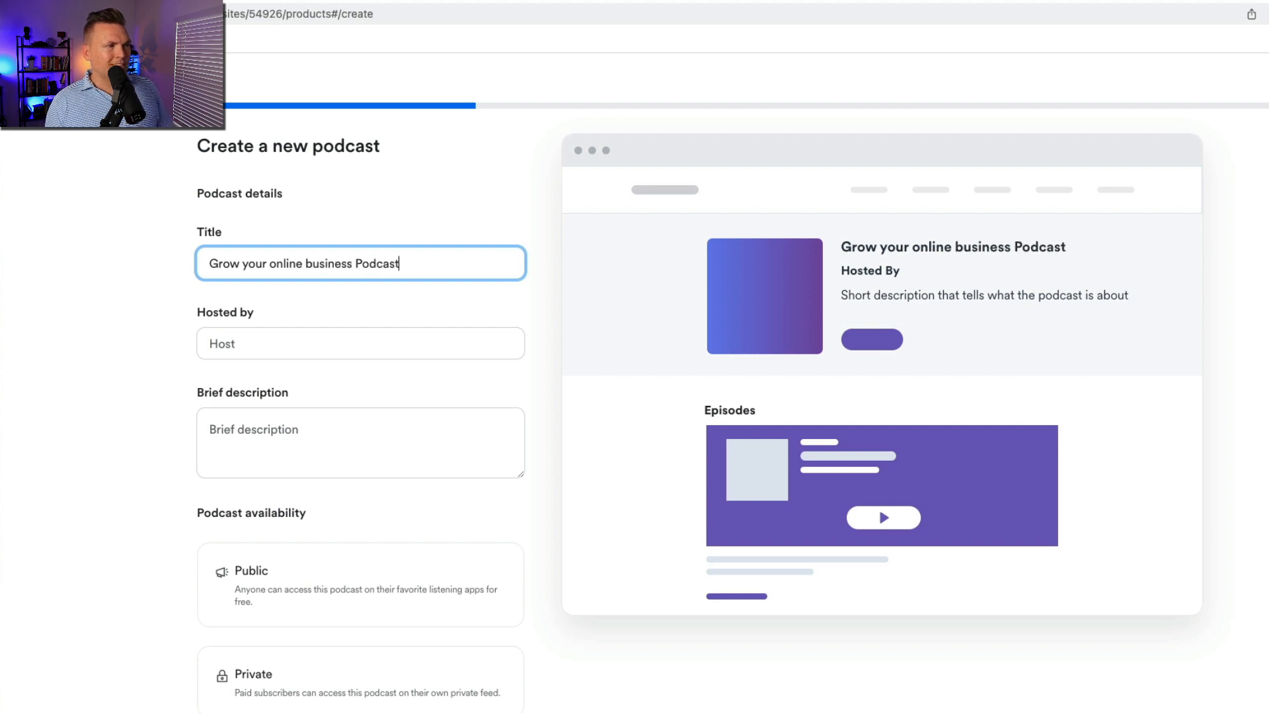
Enter the host's full name as the podcast host.
{"action": "left_click", "coordinate": [275, 331]}
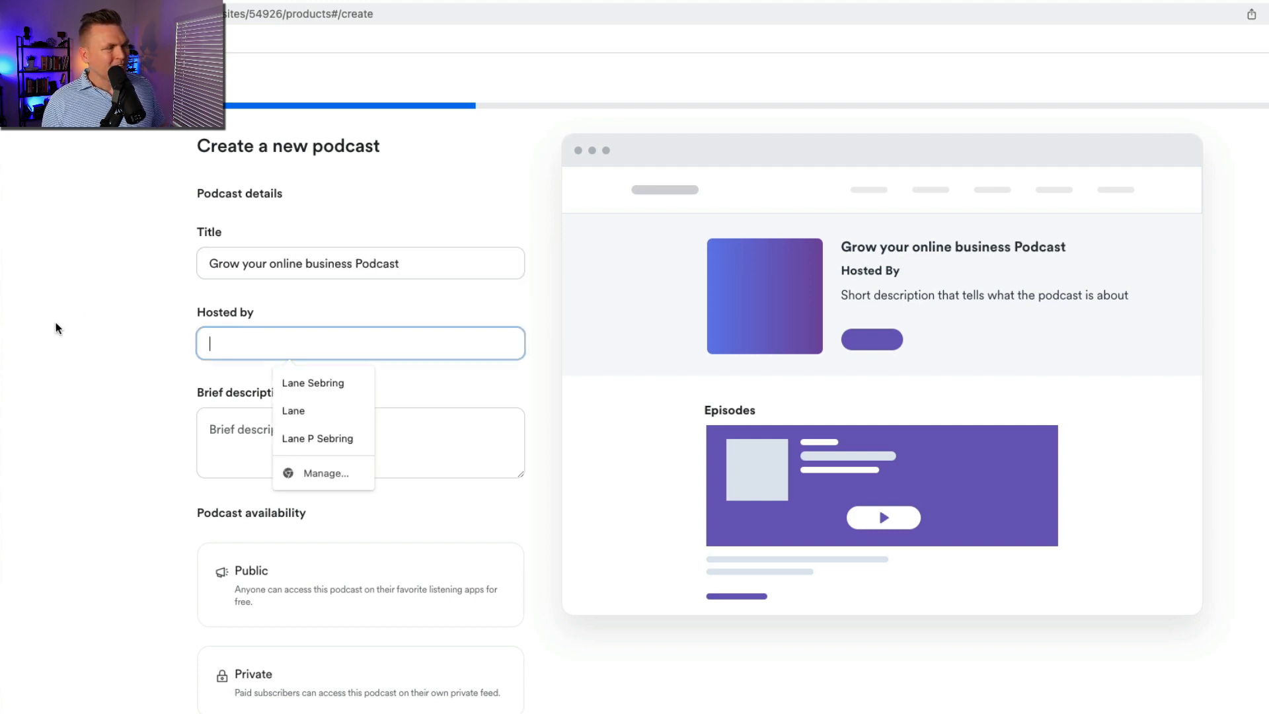
{"action": "type", "text": "Lane"}
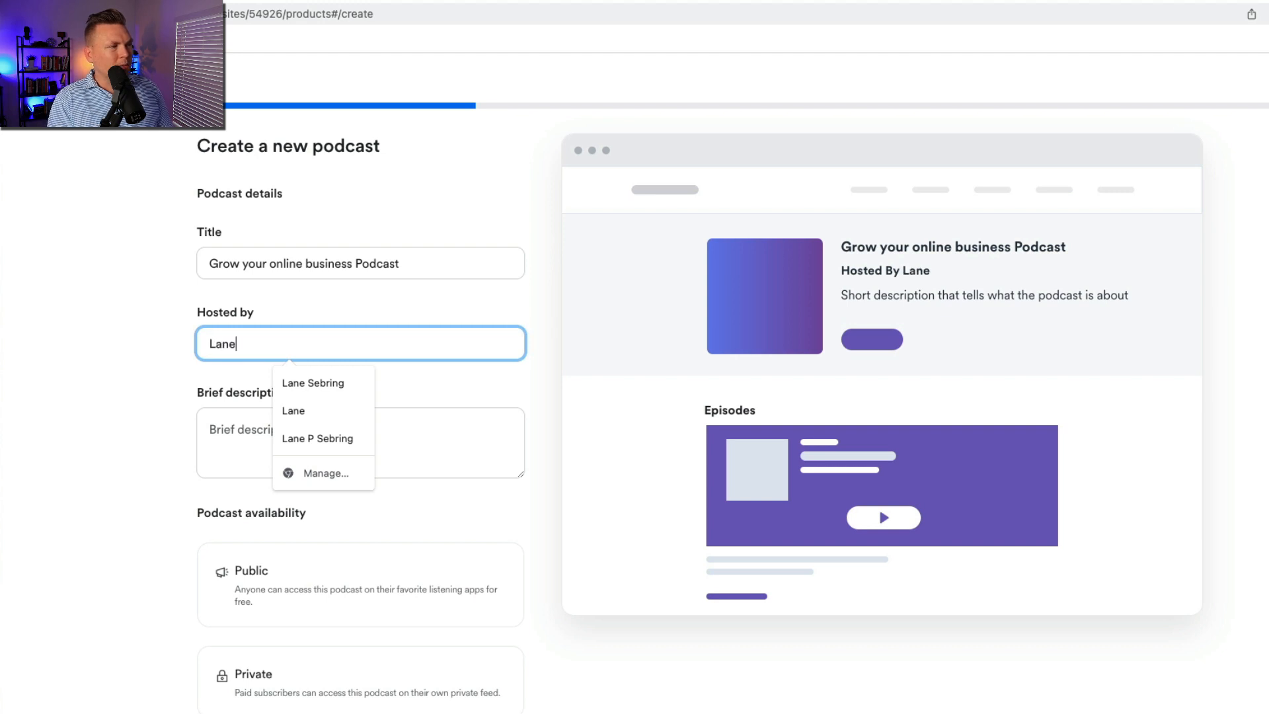
{"action": "type", "text": " Sebring"}
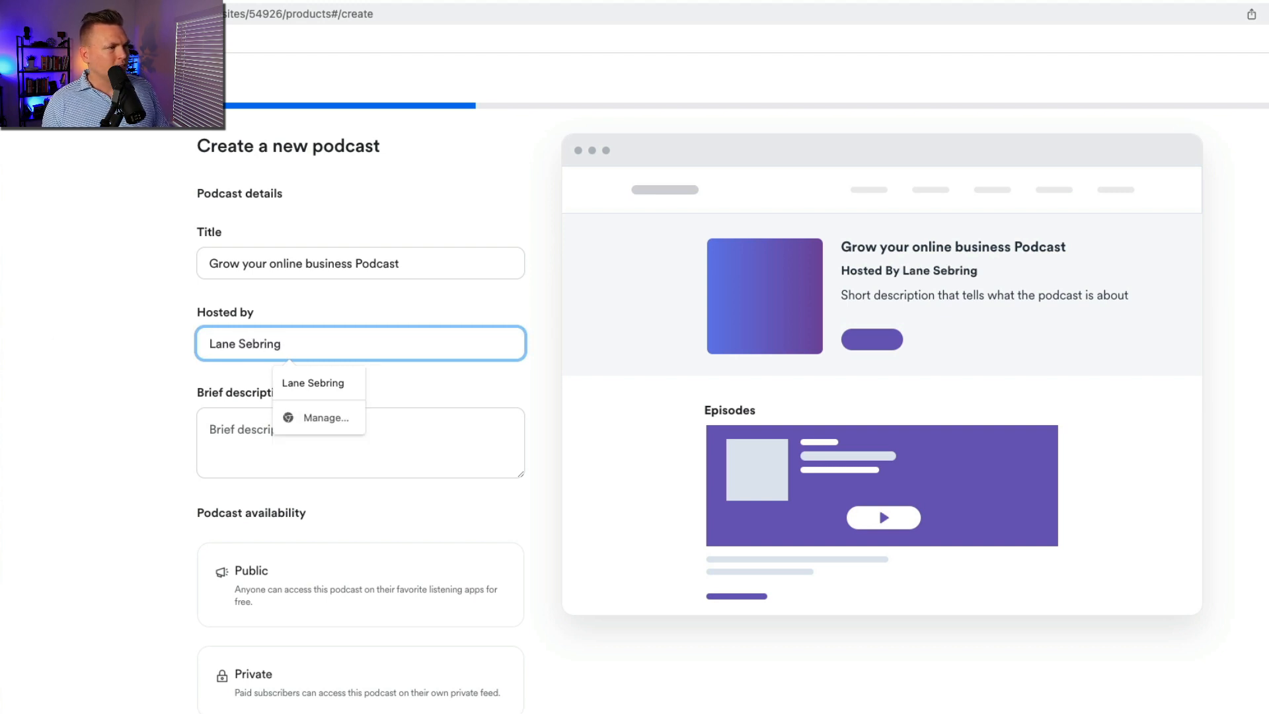
{"action": "left_click", "coordinate": [56, 385]}
Enter the brief description "We grow our online businesses together." and proceed to the podcast settings.
{"action": "left_click", "coordinate": [290, 429]}
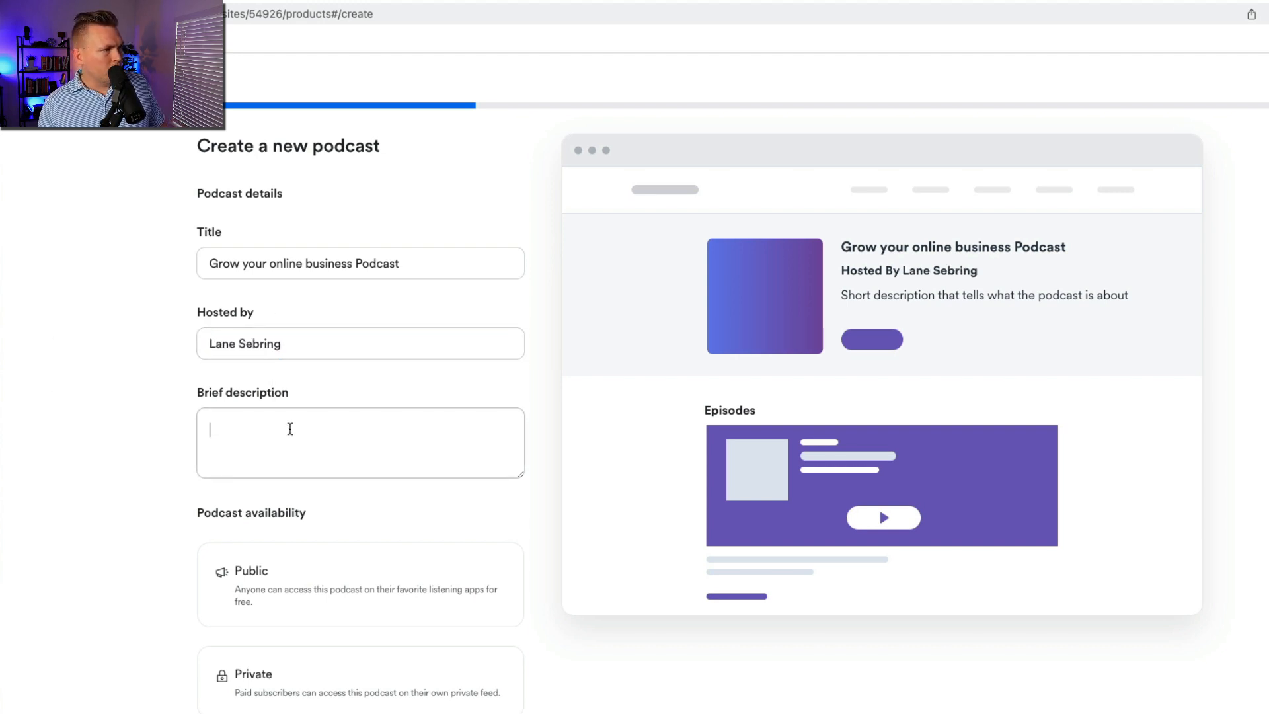
{"action": "type", "text": "We grow"}
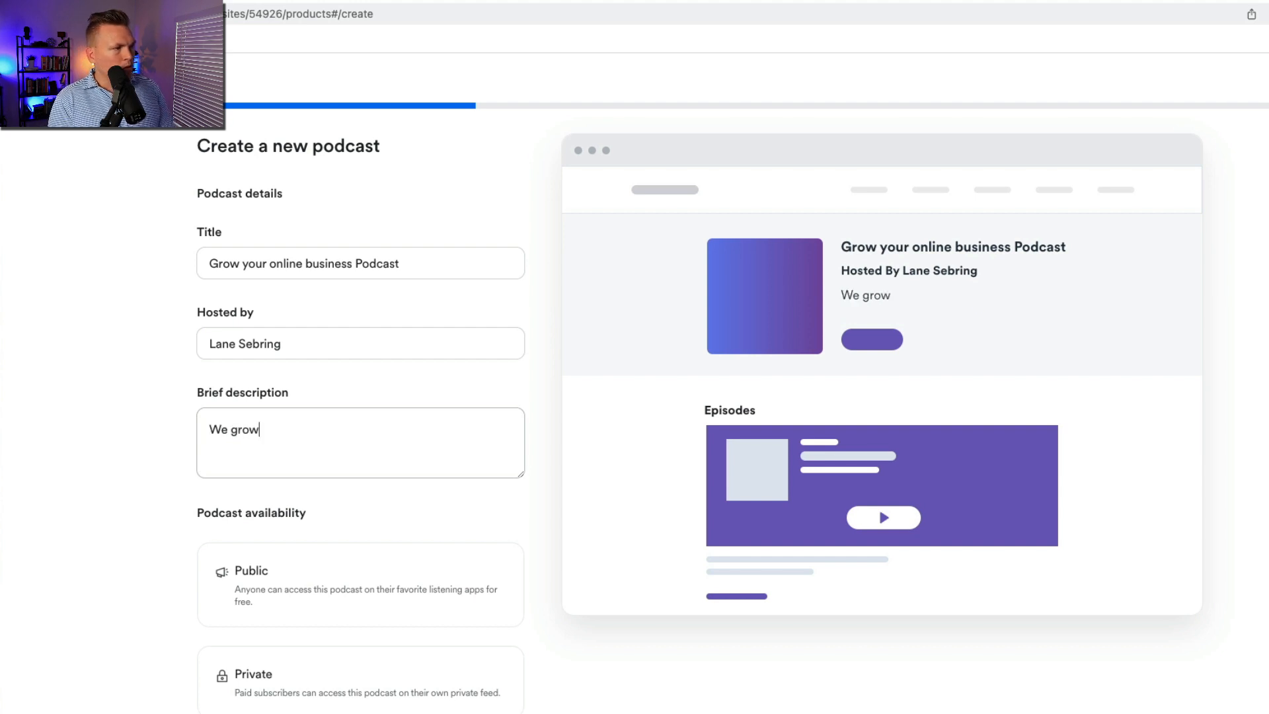
{"action": "type", "text": " our onli"}
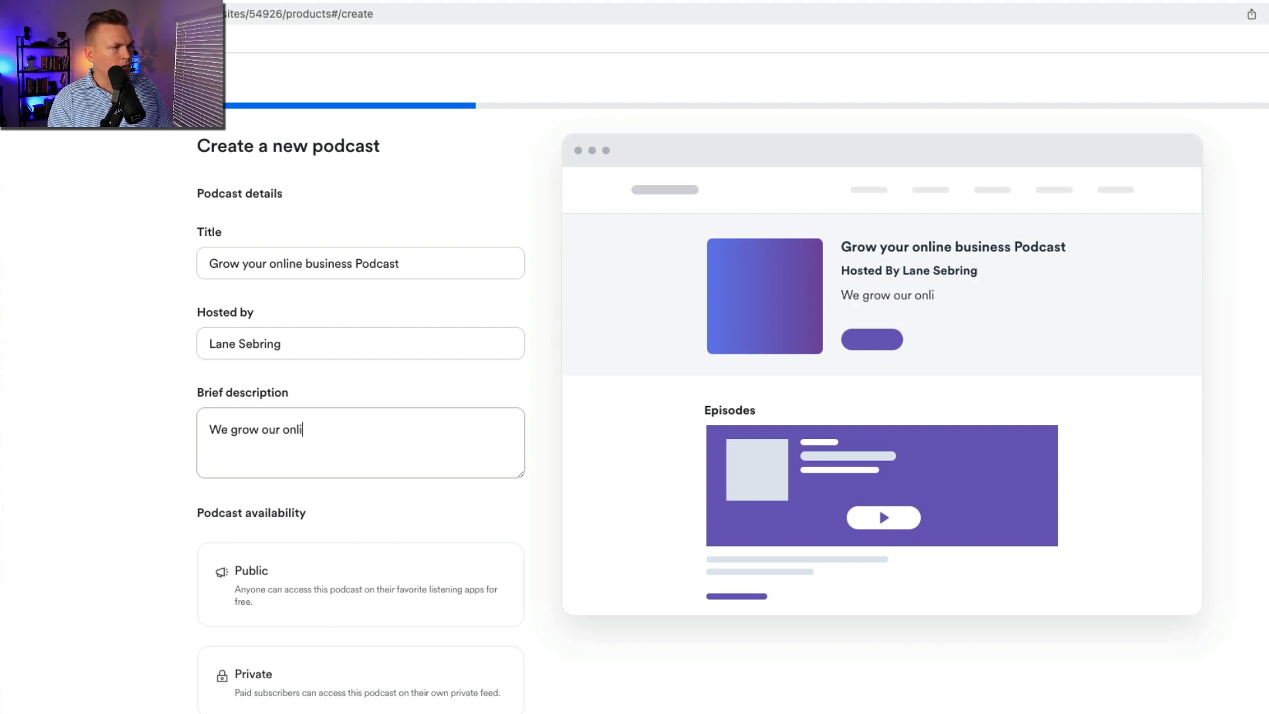
{"action": "type", "text": "ne businesses toge"}
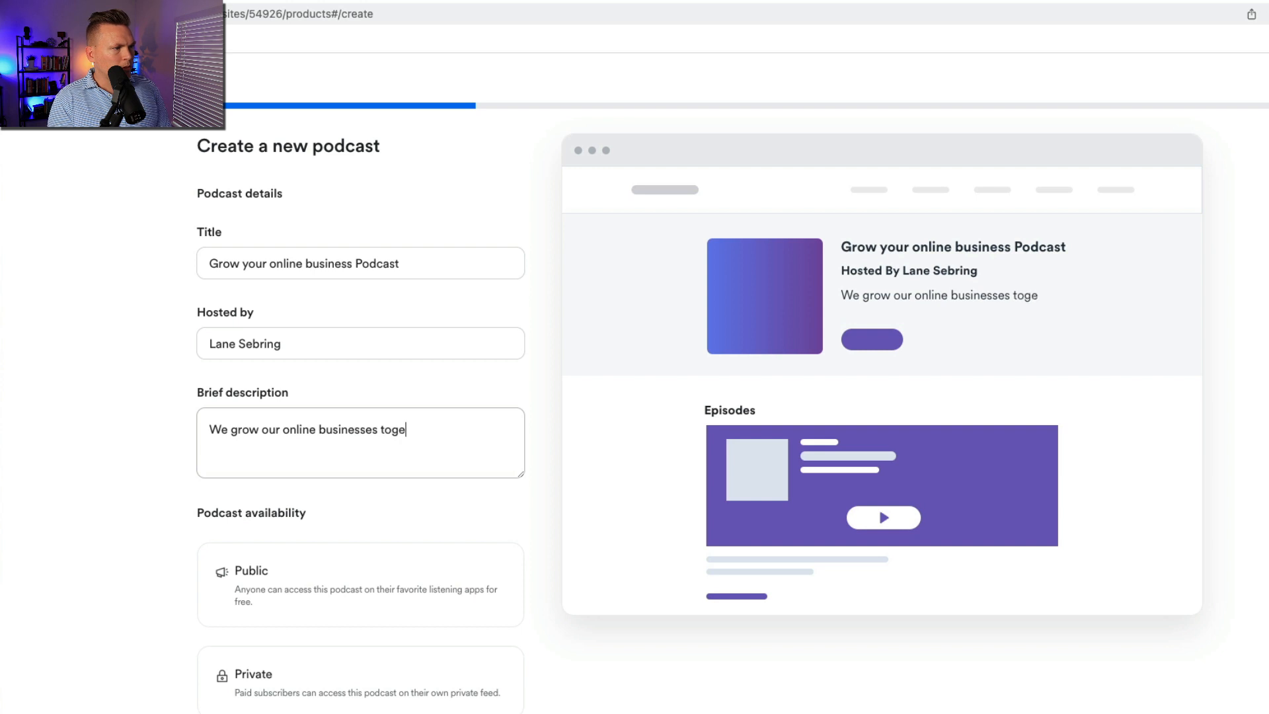
{"action": "type", "text": "ther."}
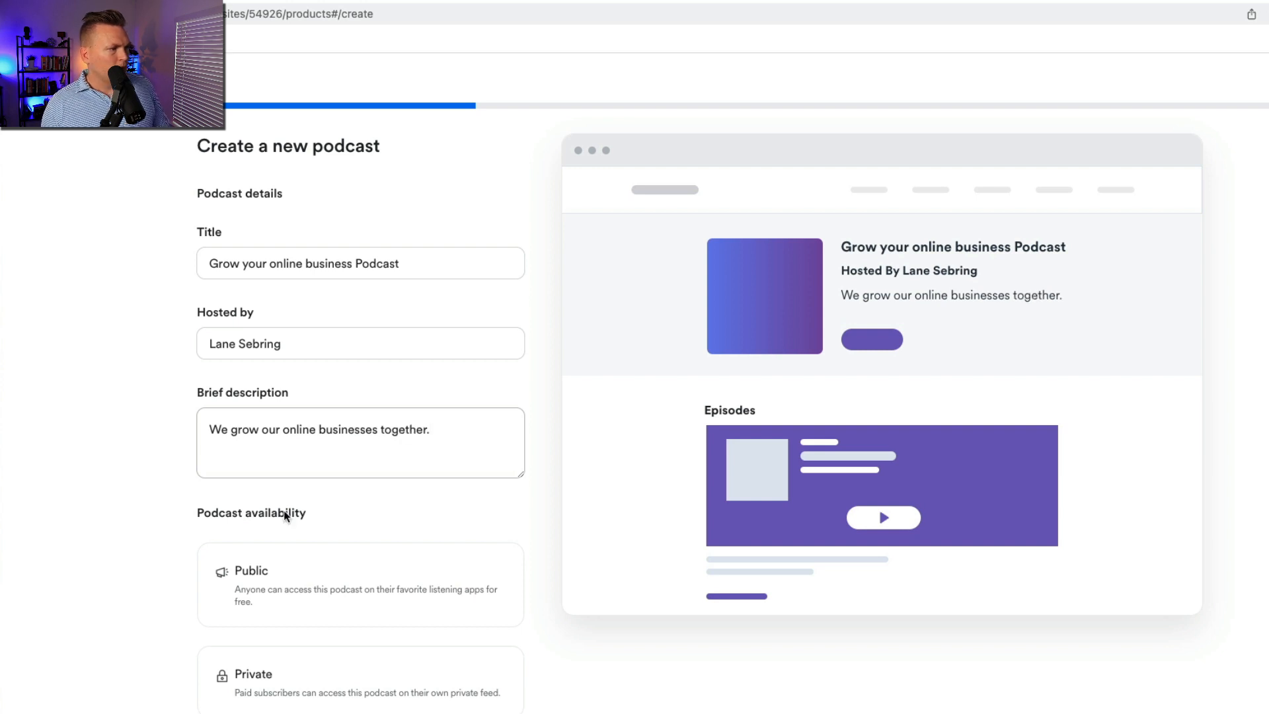
{"action": "scroll", "coordinate": [142, 543], "scroll_direction": "down", "scroll_amount": 1}
{"action": "left_click", "coordinate": [301, 557]}
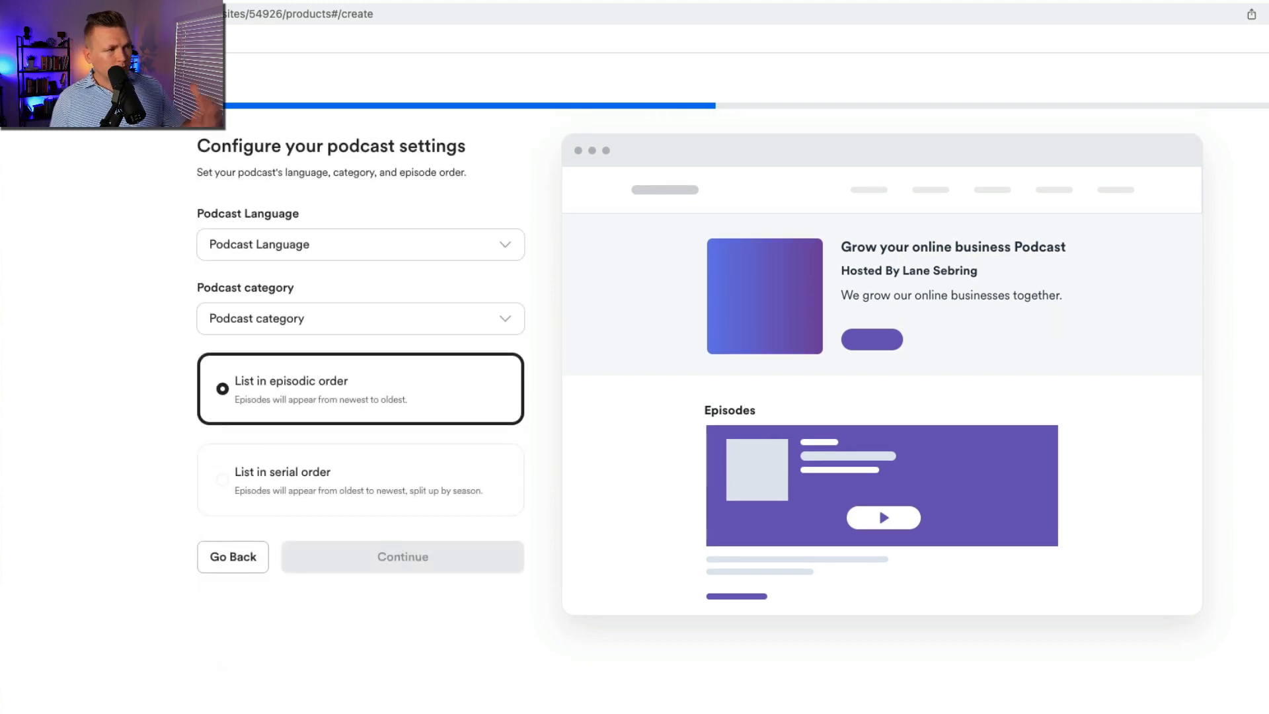
Set the podcast language to English and the category to Business / Entrepreneurship, and proceed to the appearance settings.
{"action": "left_click", "coordinate": [362, 258]}
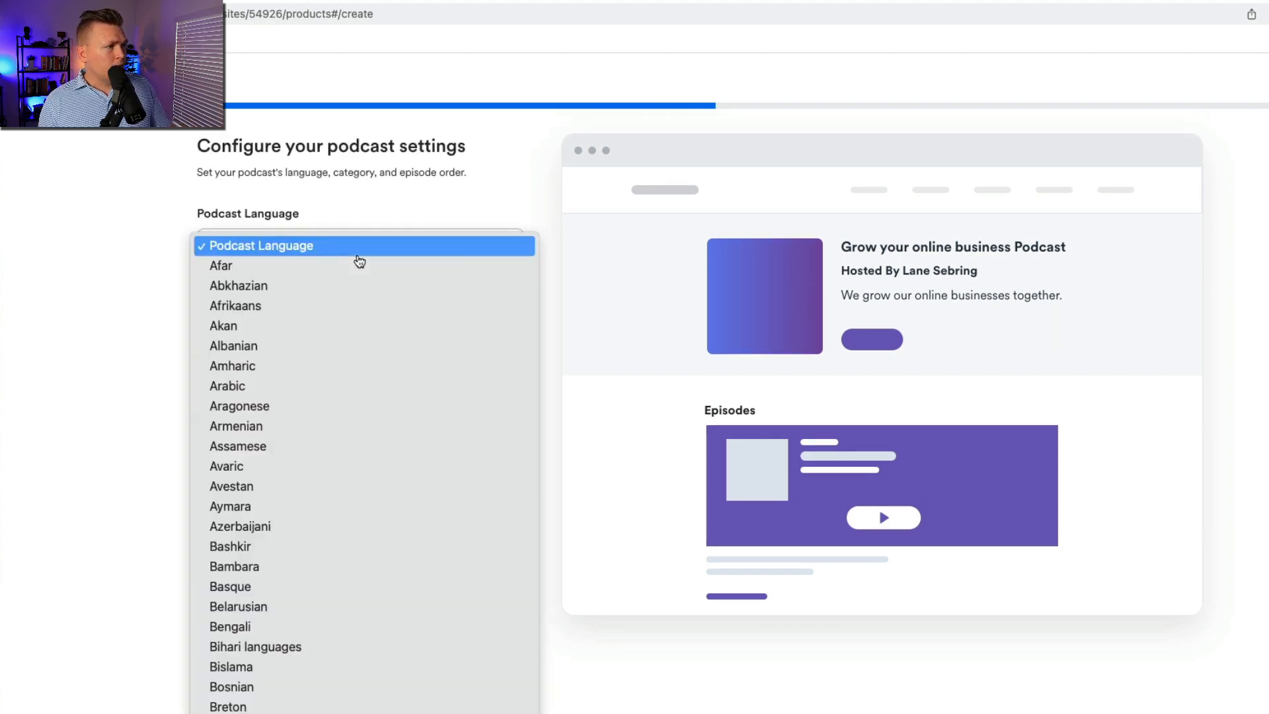
{"action": "scroll", "coordinate": [295, 340], "scroll_direction": "down", "scroll_amount": 5}
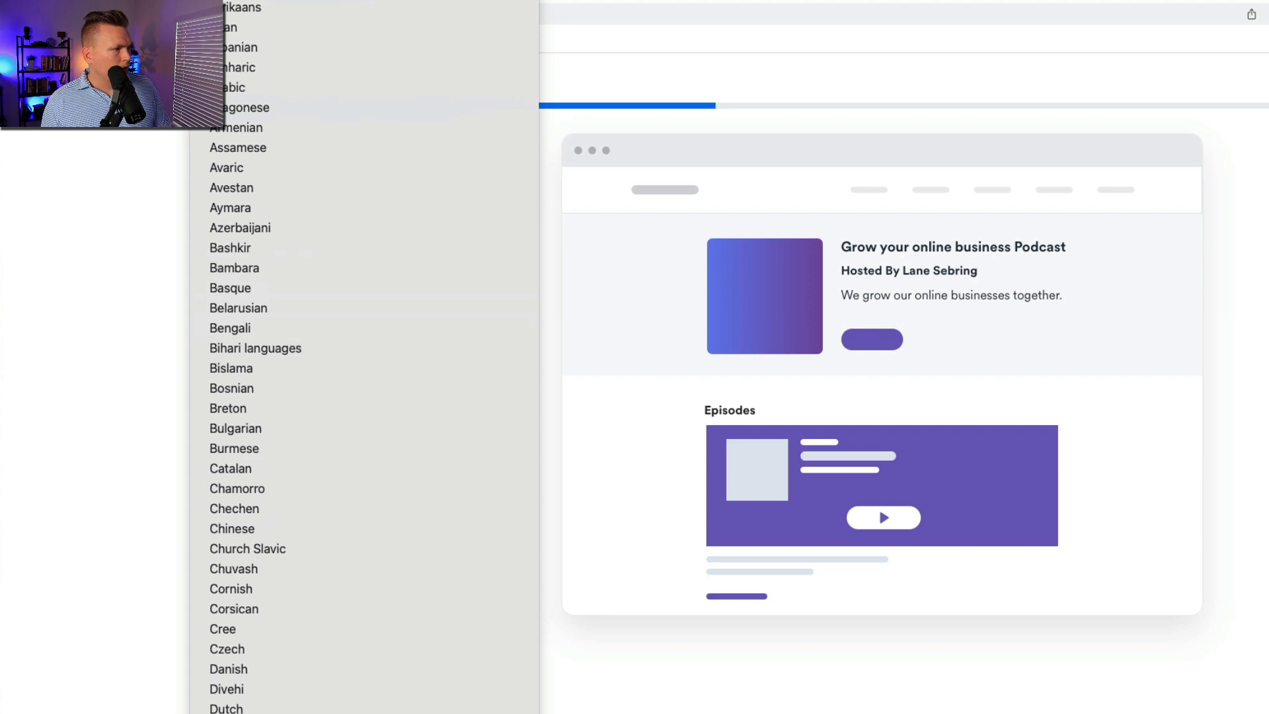
{"action": "left_click", "coordinate": [297, 712]}
{"action": "left_click", "coordinate": [315, 318]}
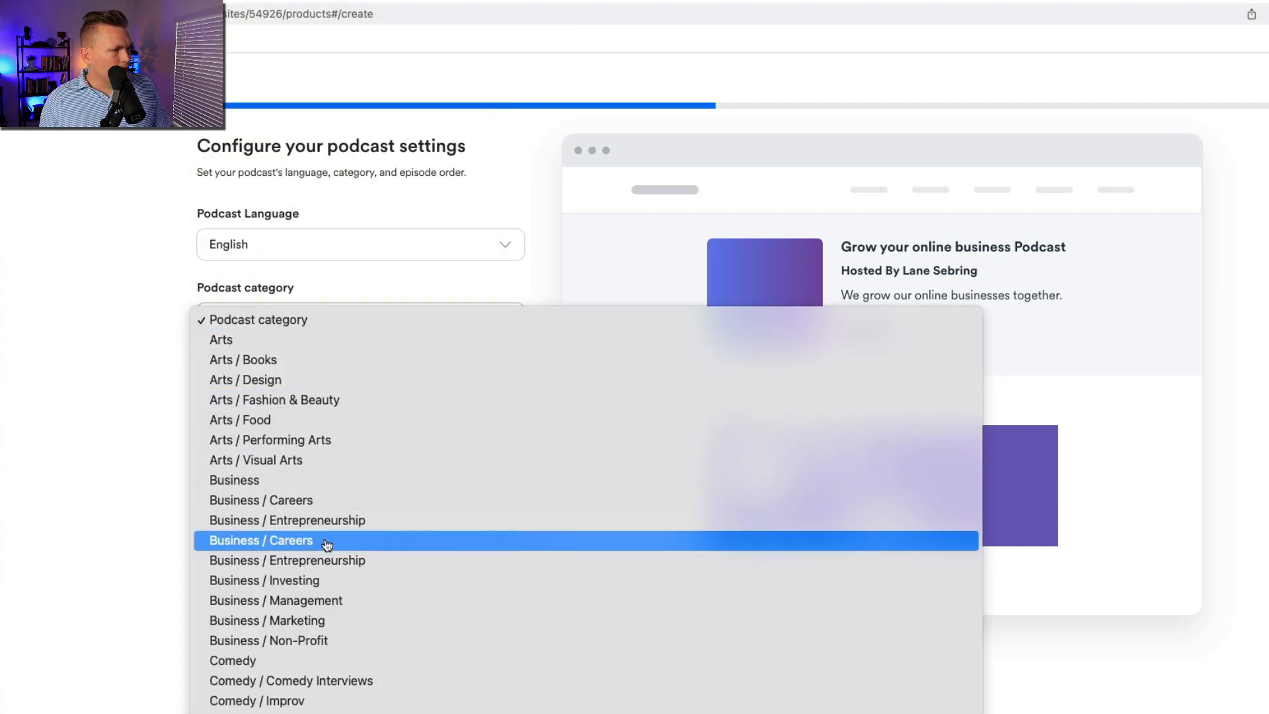
{"action": "scroll", "coordinate": [326, 544], "scroll_direction": "down", "scroll_amount": 1}
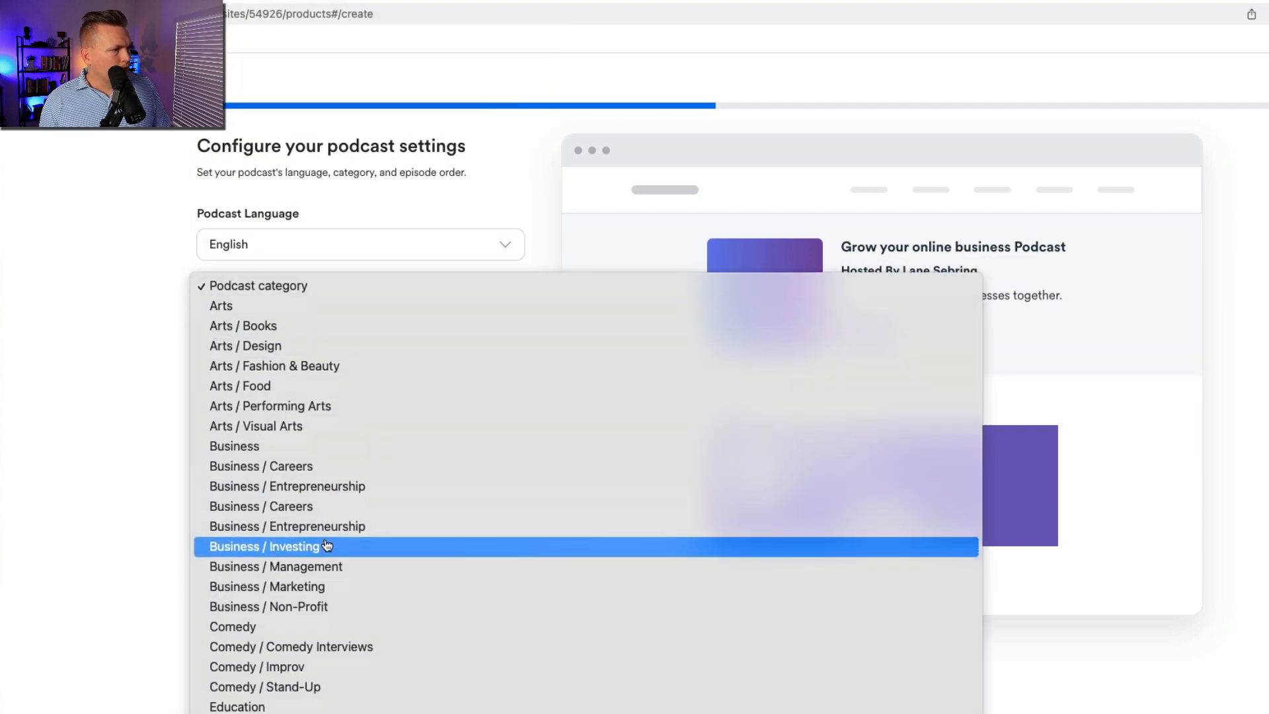
{"action": "left_click", "coordinate": [267, 492]}
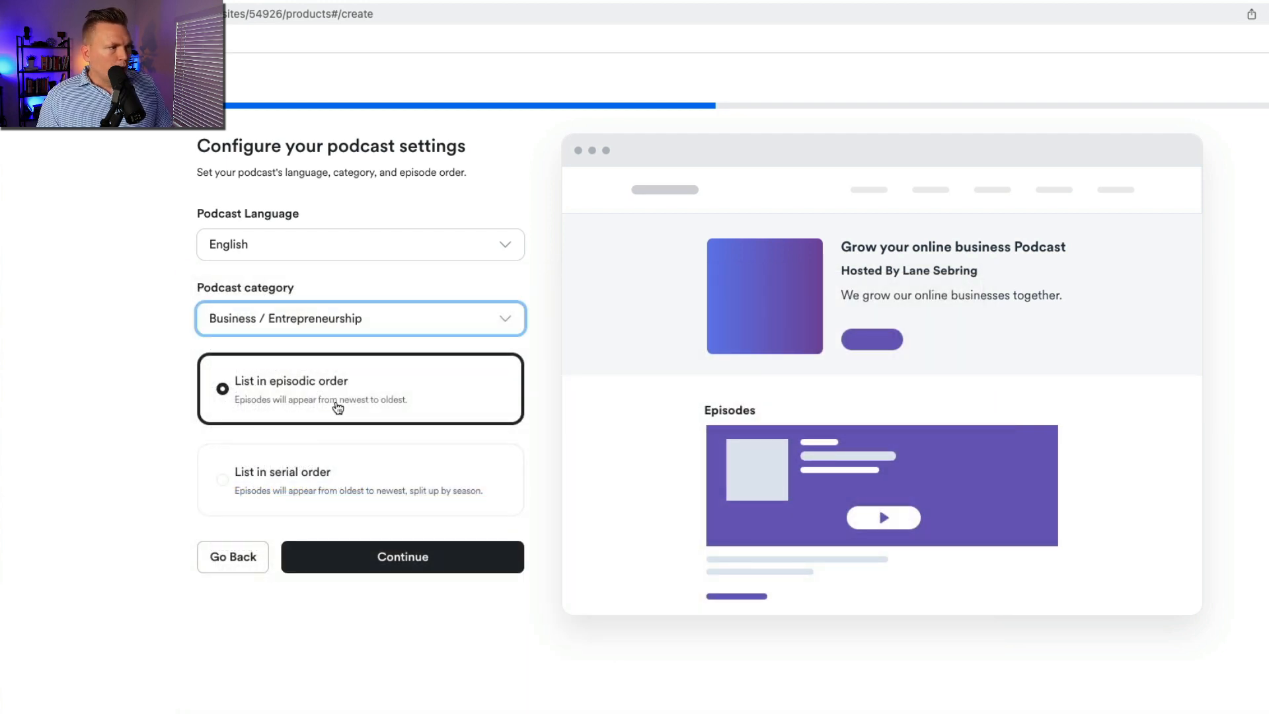
{"action": "left_click", "coordinate": [398, 559]}
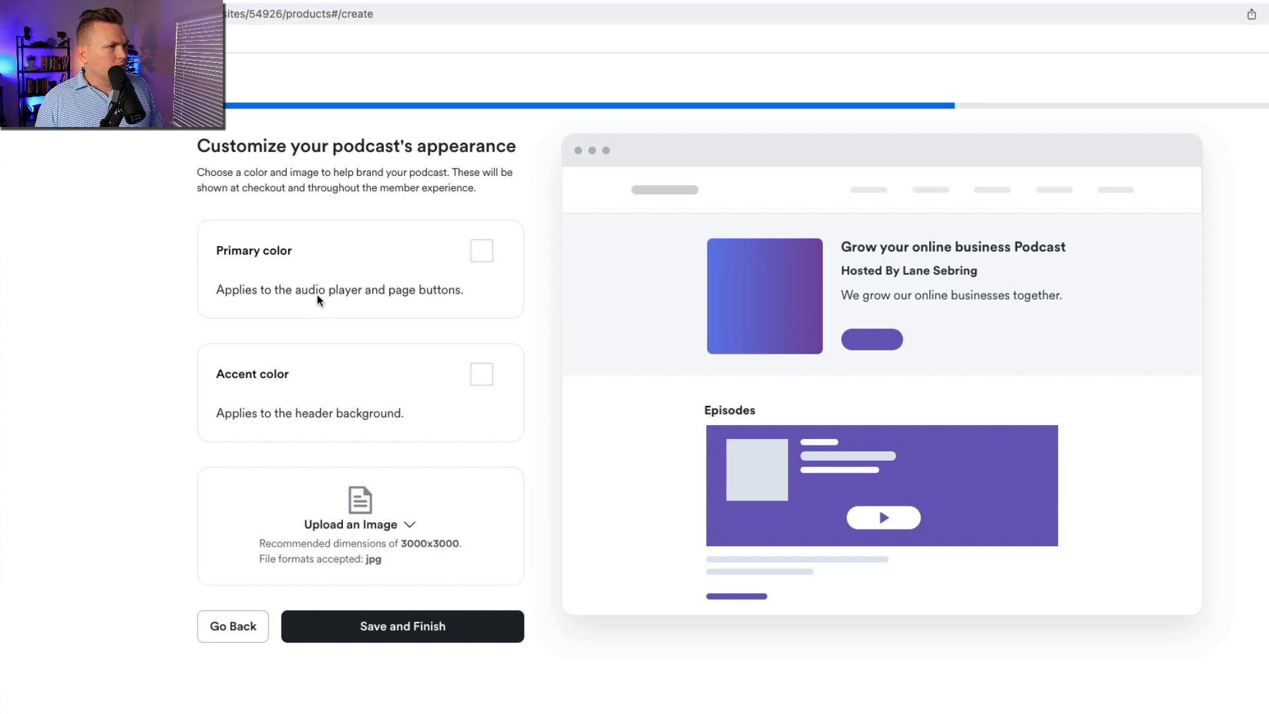
Set the podcast's primary color to orange E67E22 and its accent color to blue 3498DB.
{"action": "left_click", "coordinate": [477, 251]}
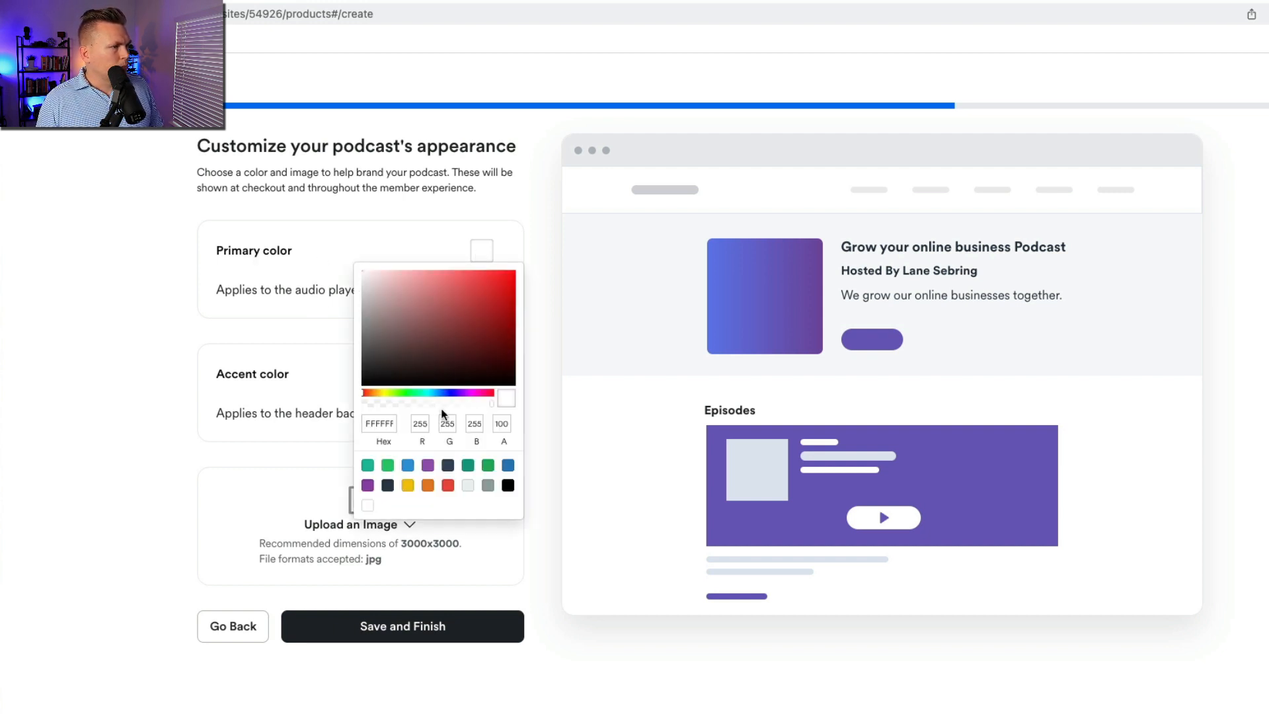
{"action": "left_click", "coordinate": [426, 487]}
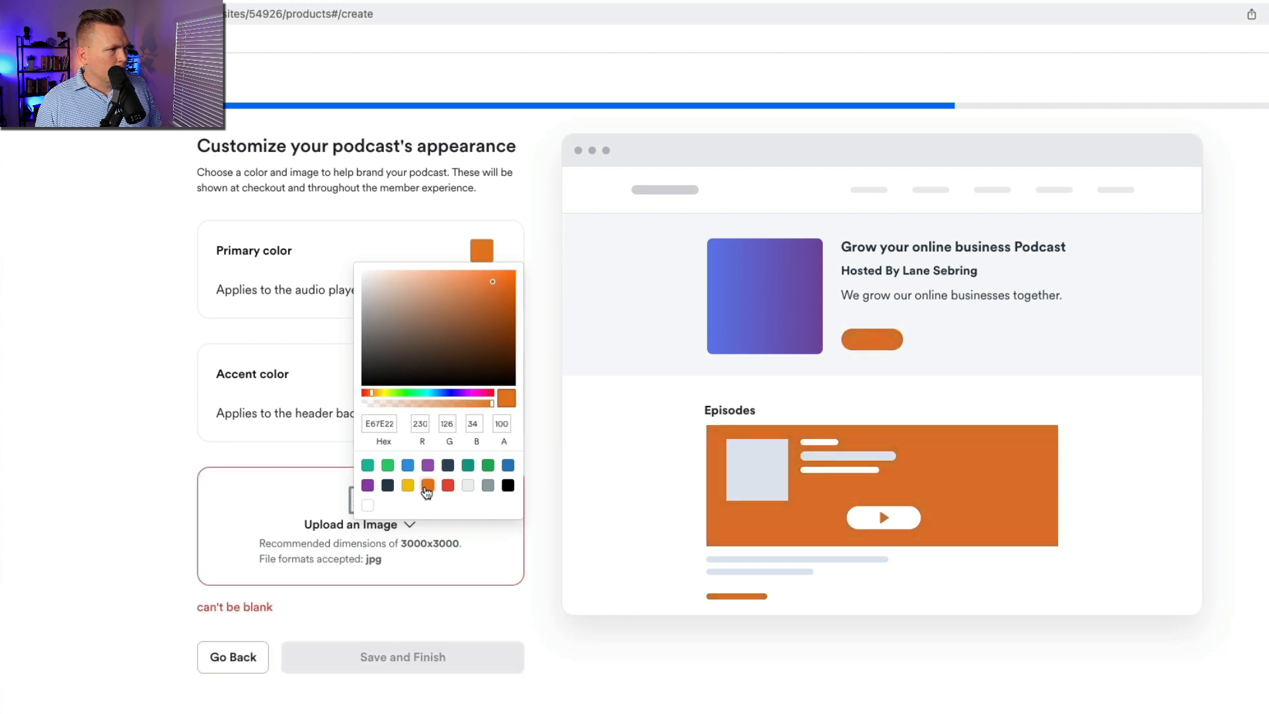
{"action": "left_click", "coordinate": [145, 346]}
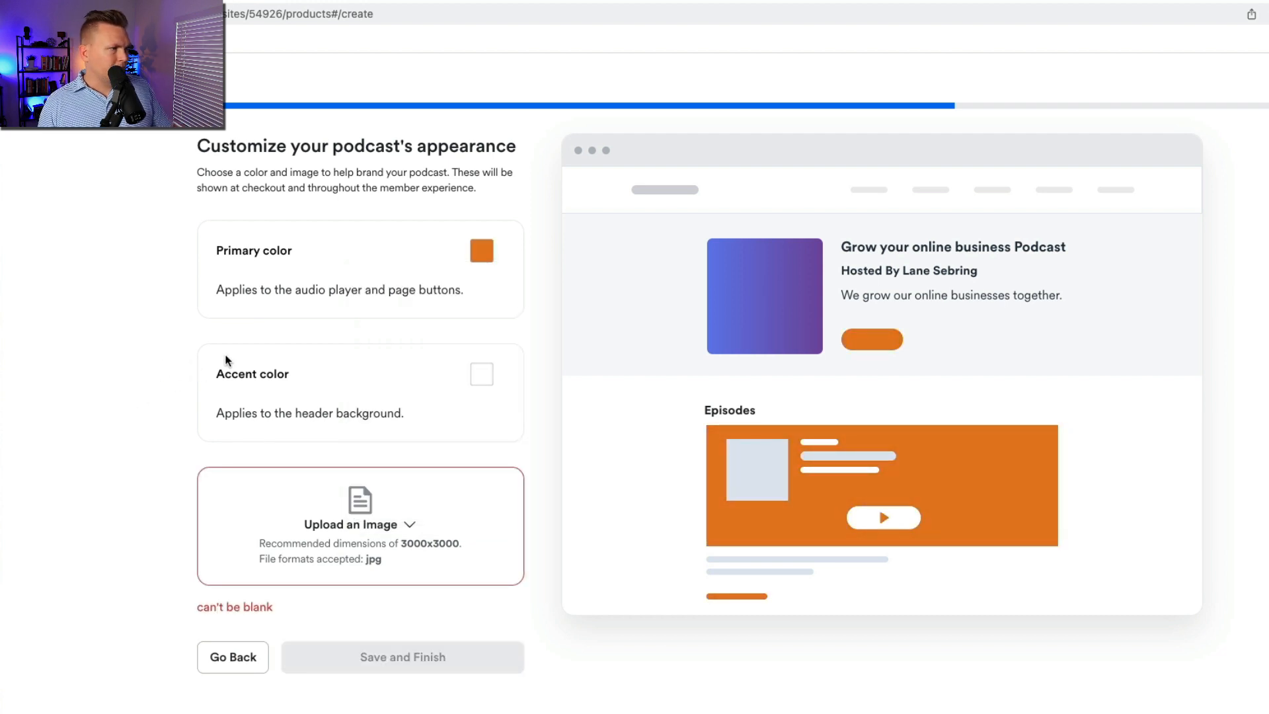
{"action": "left_click", "coordinate": [482, 374]}
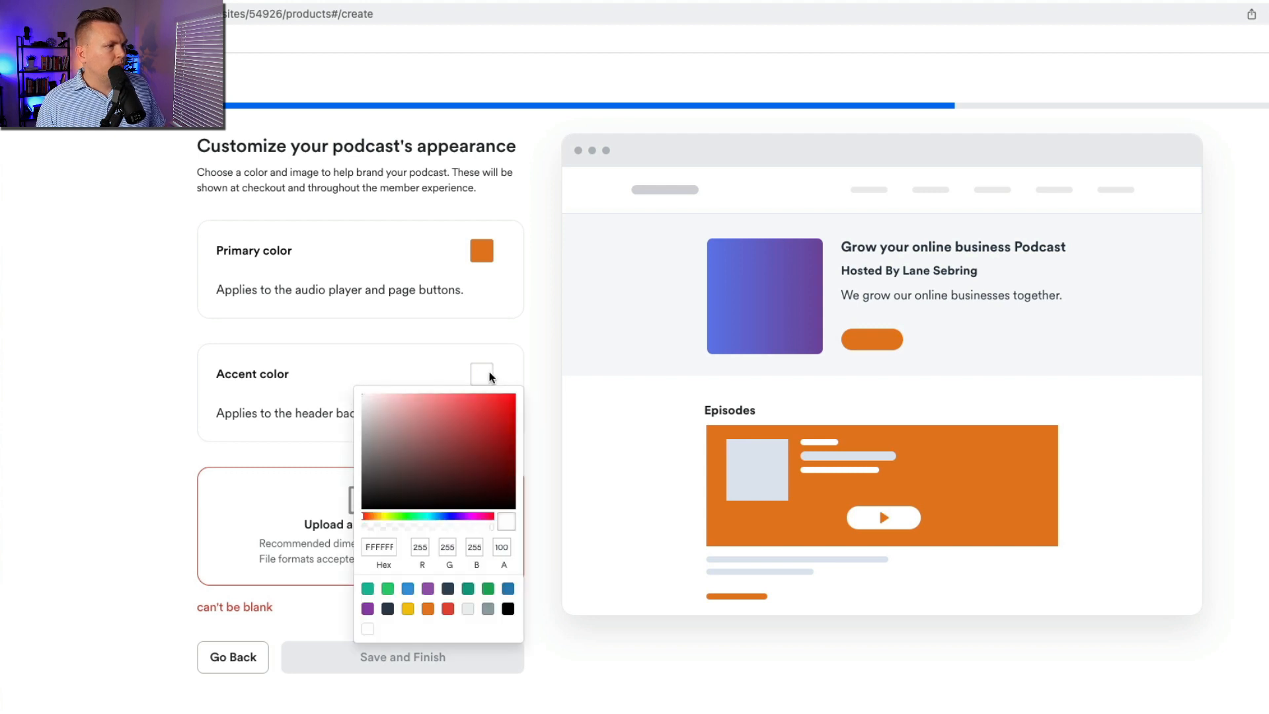
{"action": "left_click", "coordinate": [408, 588]}
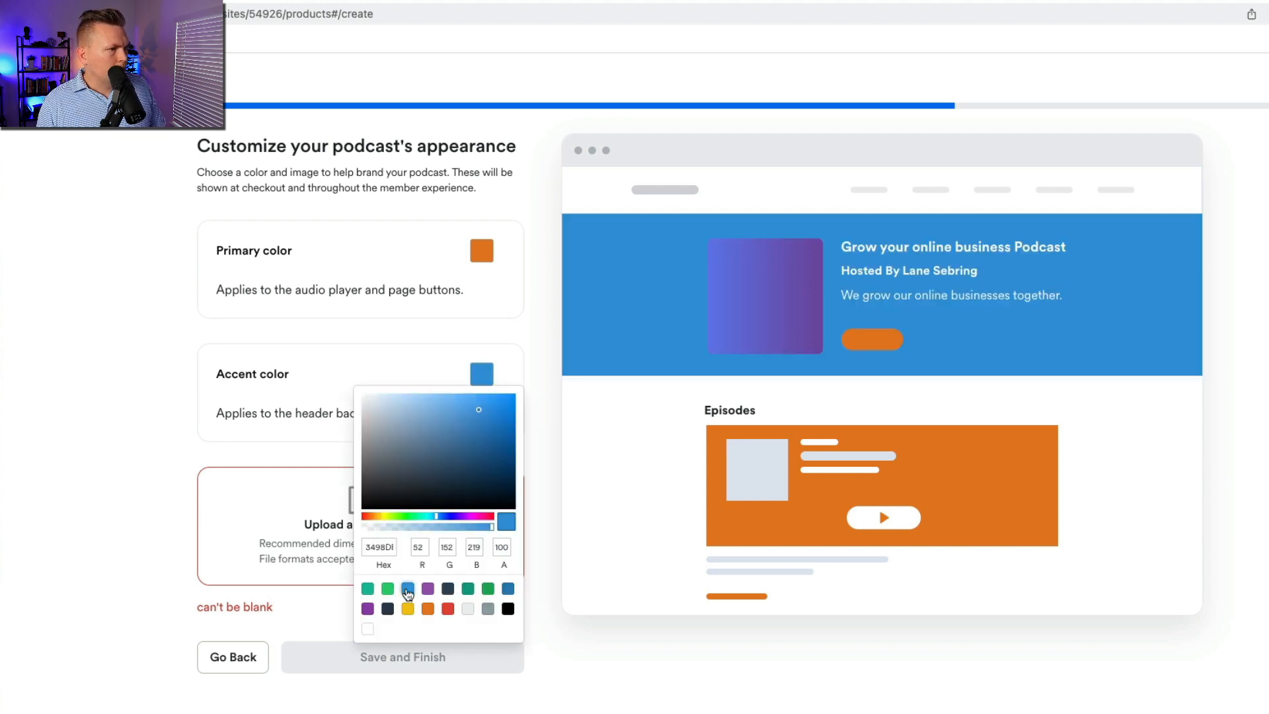
{"action": "left_click", "coordinate": [135, 396]}
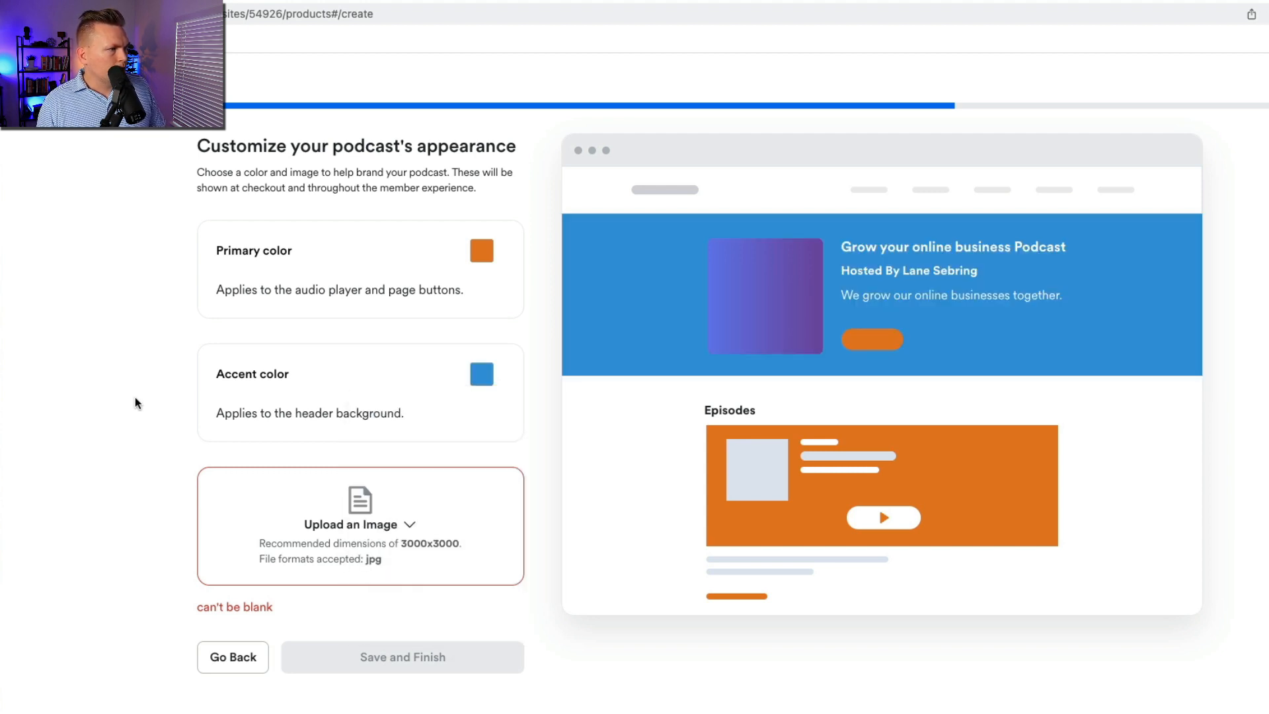
Upload the headshot JPEG as the podcast image, keep its crop, and finish creating the podcast.
{"action": "left_click", "coordinate": [411, 528]}
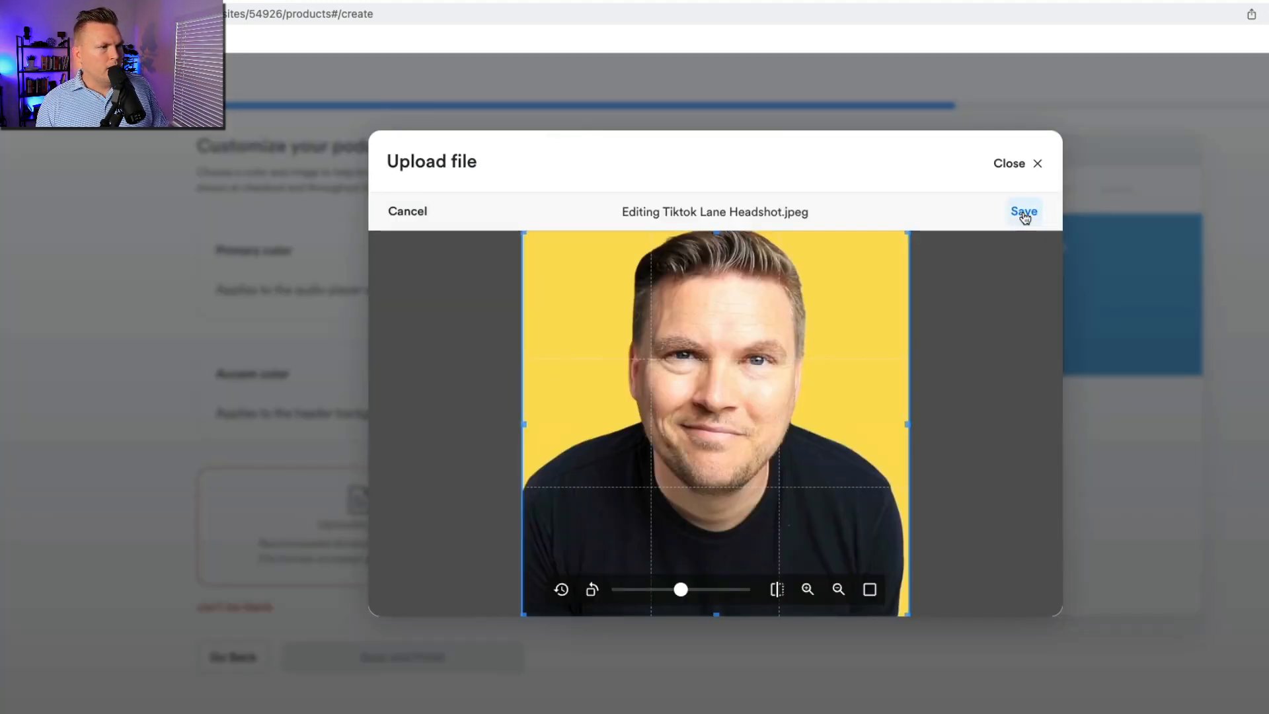
{"action": "left_click", "coordinate": [1023, 212]}
{"action": "left_click", "coordinate": [427, 592]}
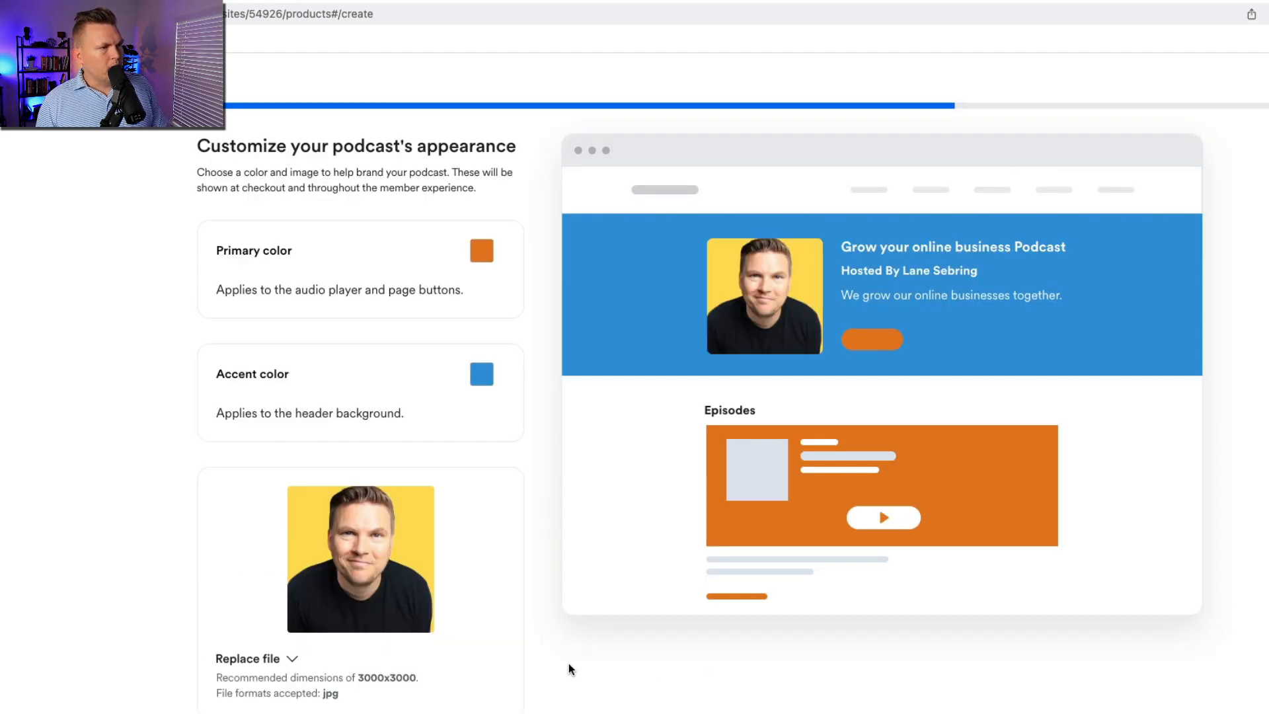
{"action": "scroll", "coordinate": [468, 625], "scroll_direction": "down", "scroll_amount": 1}
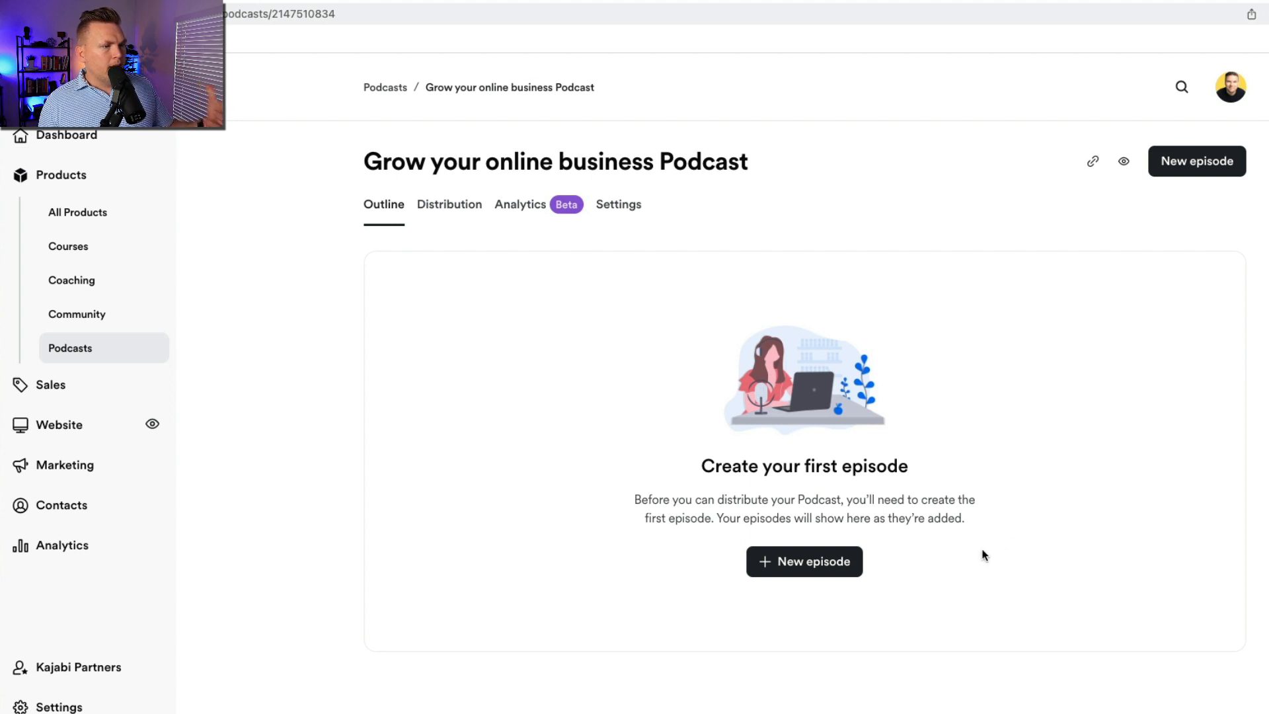
Create a new episode titled "Ep. 1 Welcome to the podcast!" with the type Episode.
{"action": "left_click", "coordinate": [766, 562]}
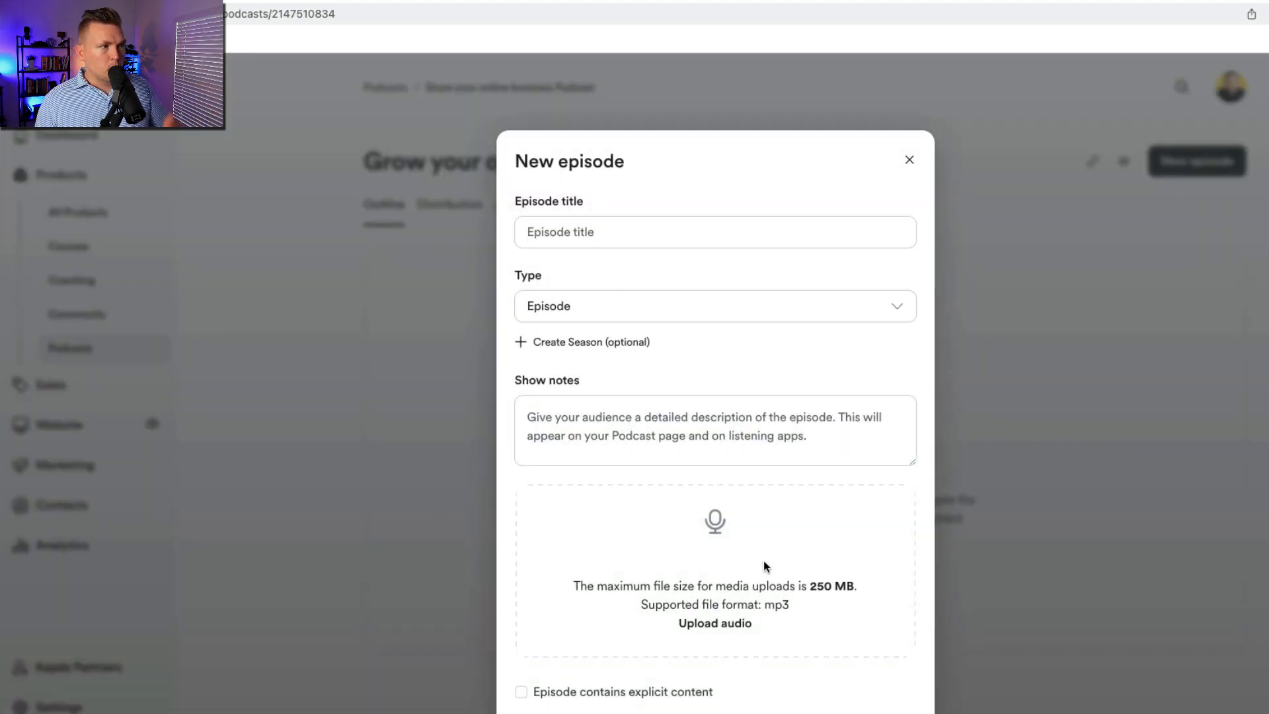
{"action": "left_click", "coordinate": [615, 235]}
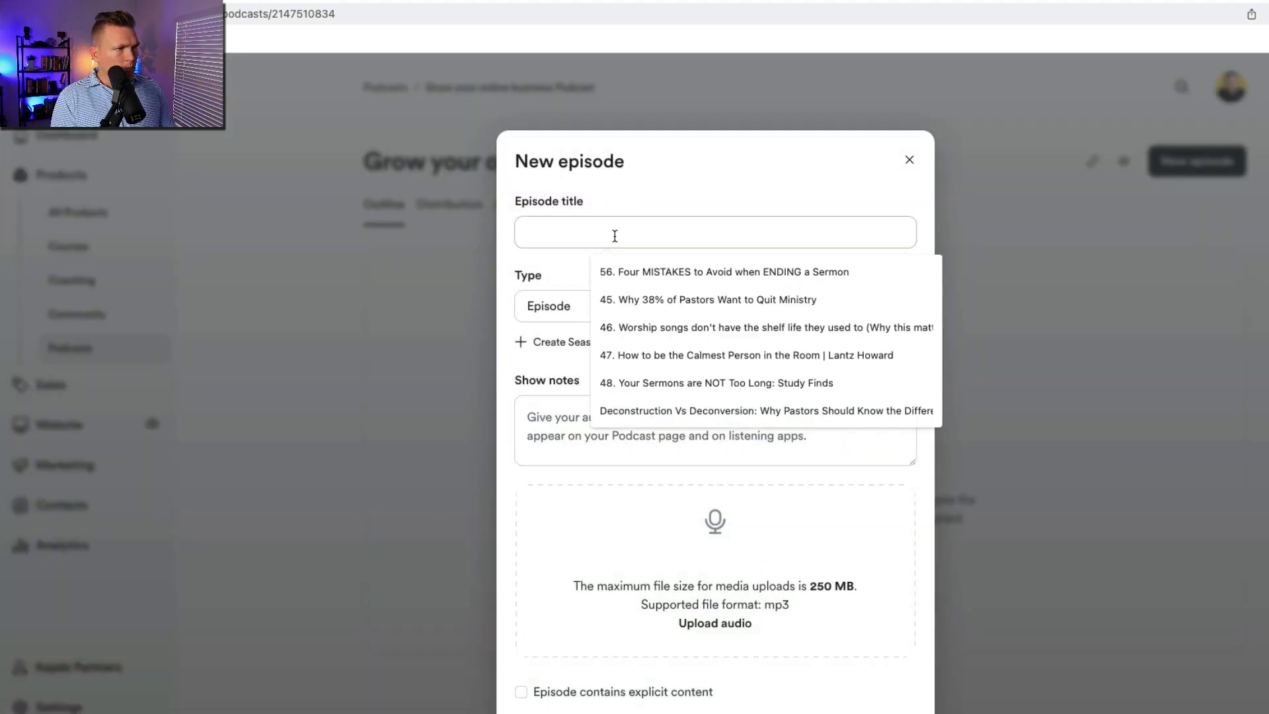
{"action": "type", "text": "Ep. 1 Welcome to the podcast!"}
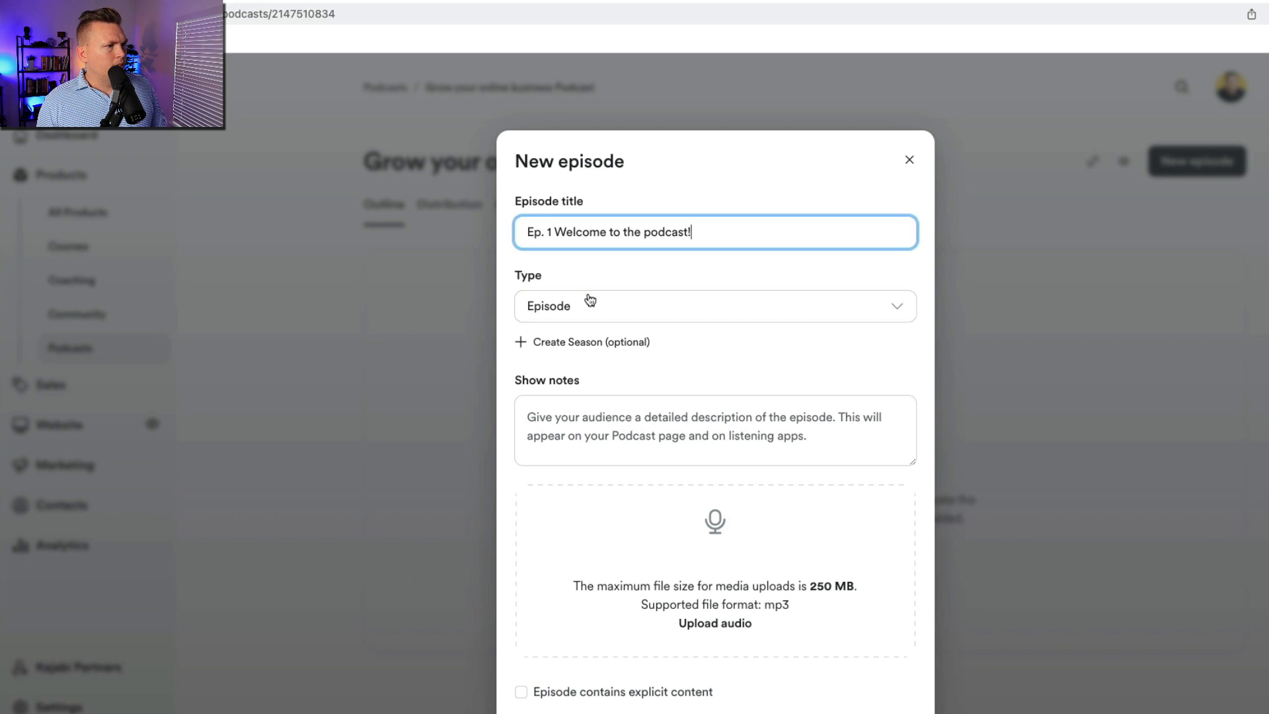
{"action": "left_click", "coordinate": [583, 310]}
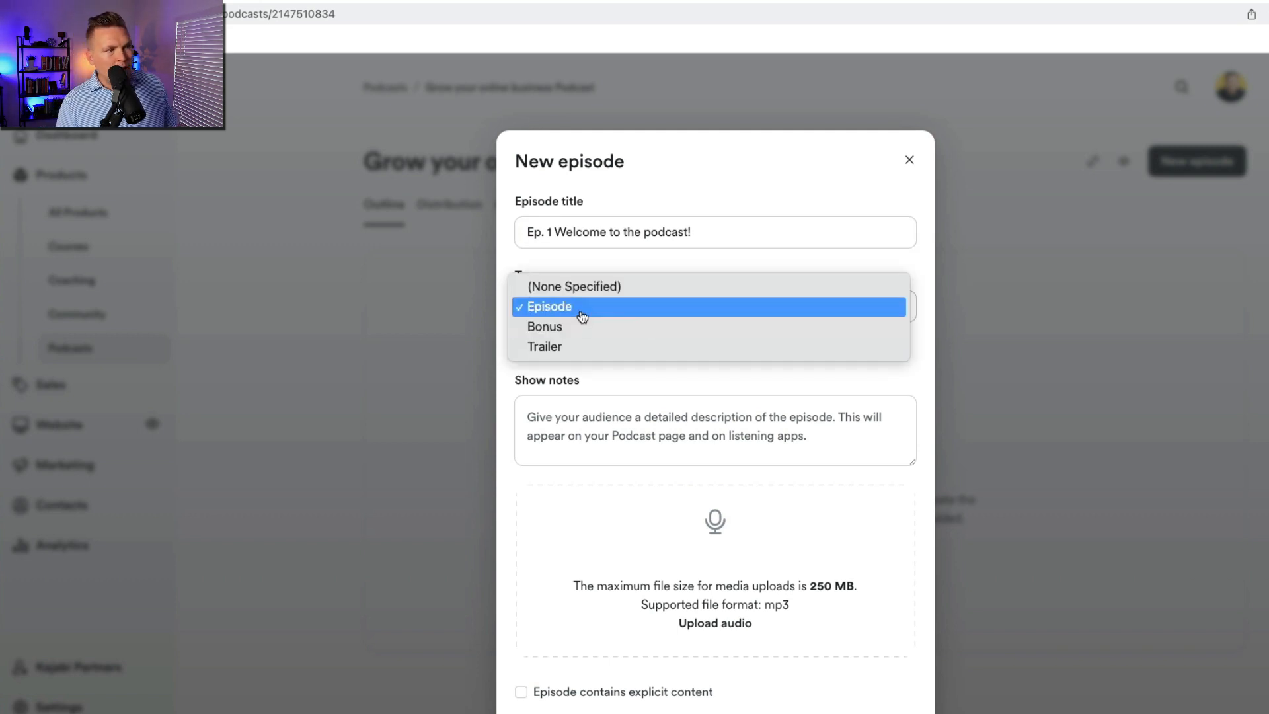
{"action": "left_click", "coordinate": [568, 308]}
Enter the show notes "Welcome to our show!" and save the new episode without an audio file.
{"action": "left_click", "coordinate": [609, 425]}
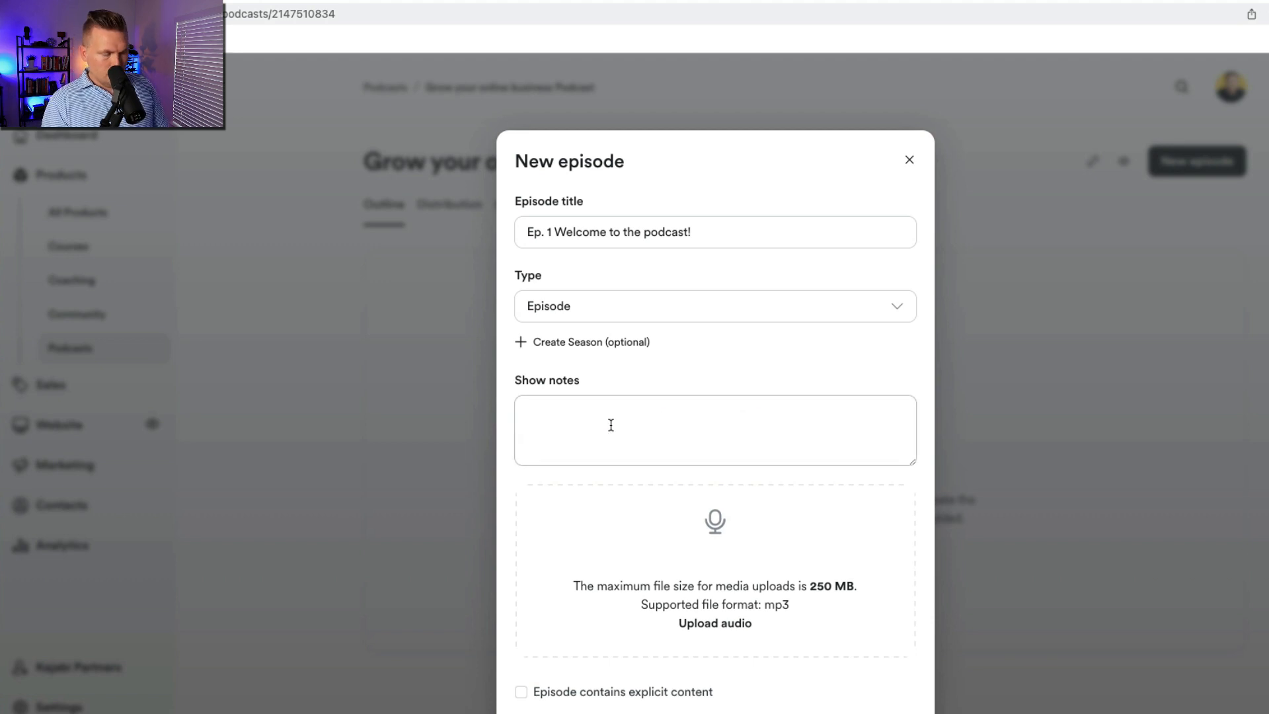
{"action": "type", "text": "Welcome to our show!"}
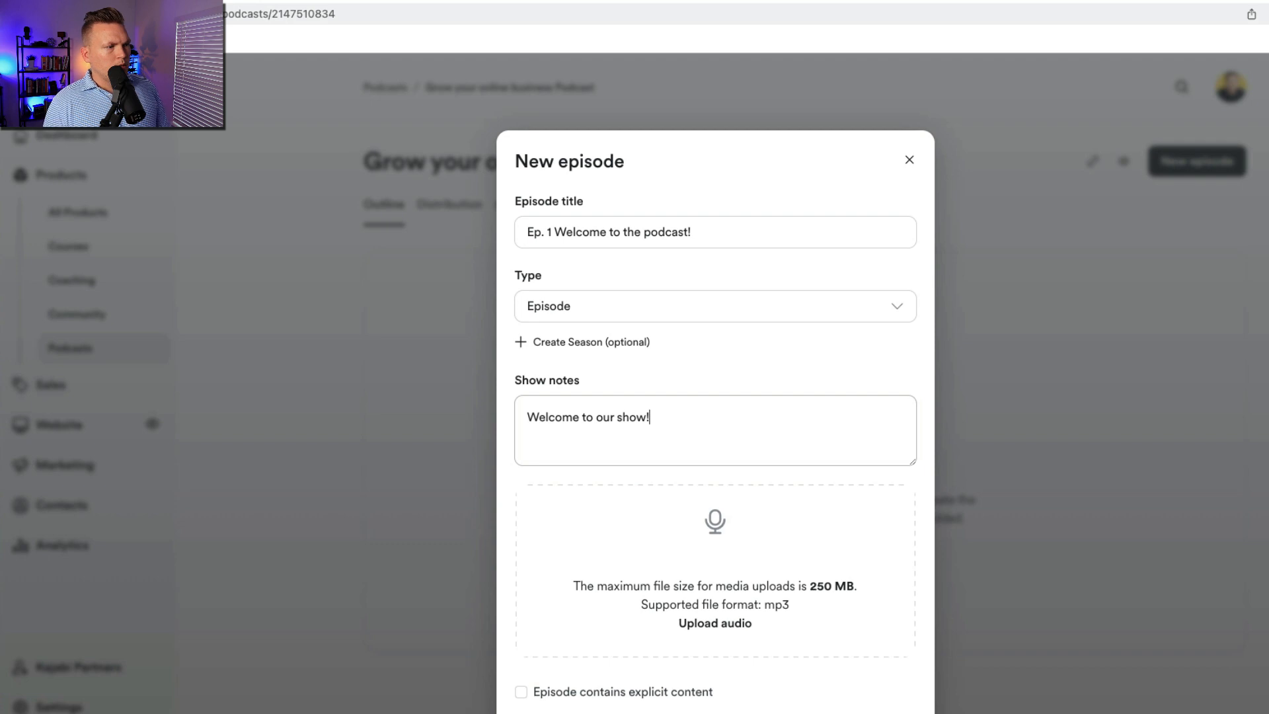
{"action": "left_click", "coordinate": [701, 625]}
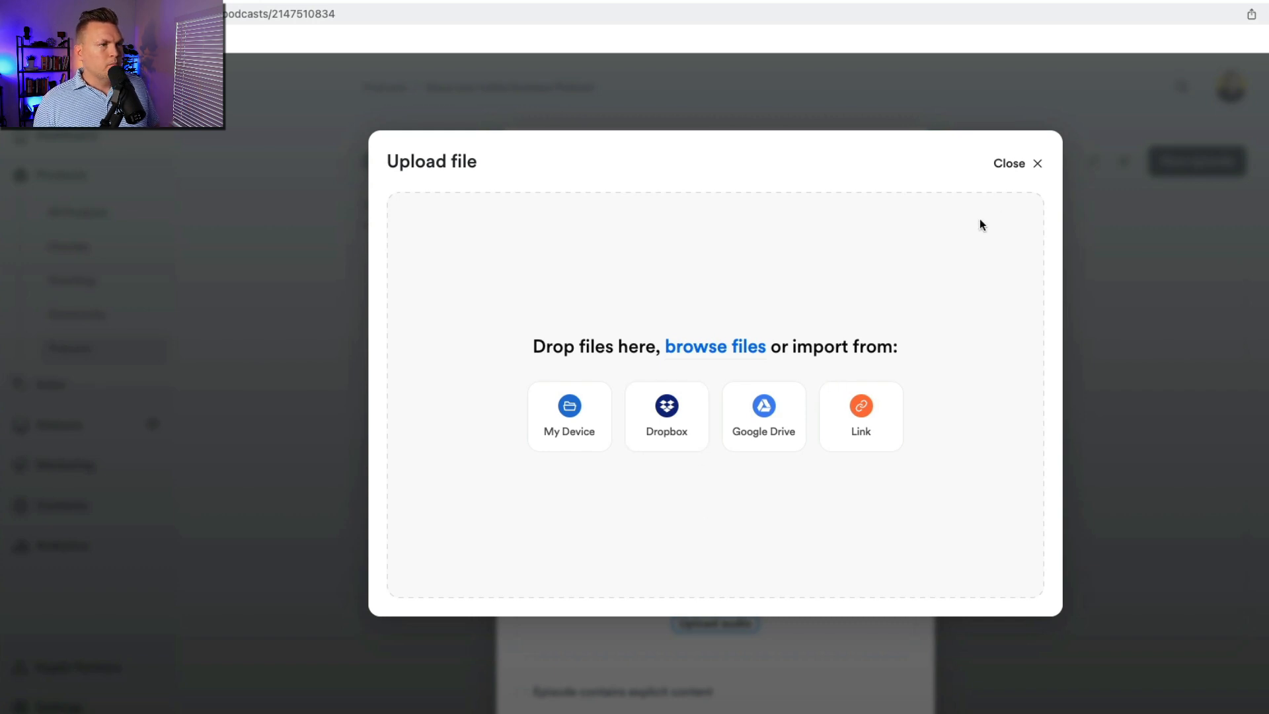
{"action": "left_click", "coordinate": [1018, 164]}
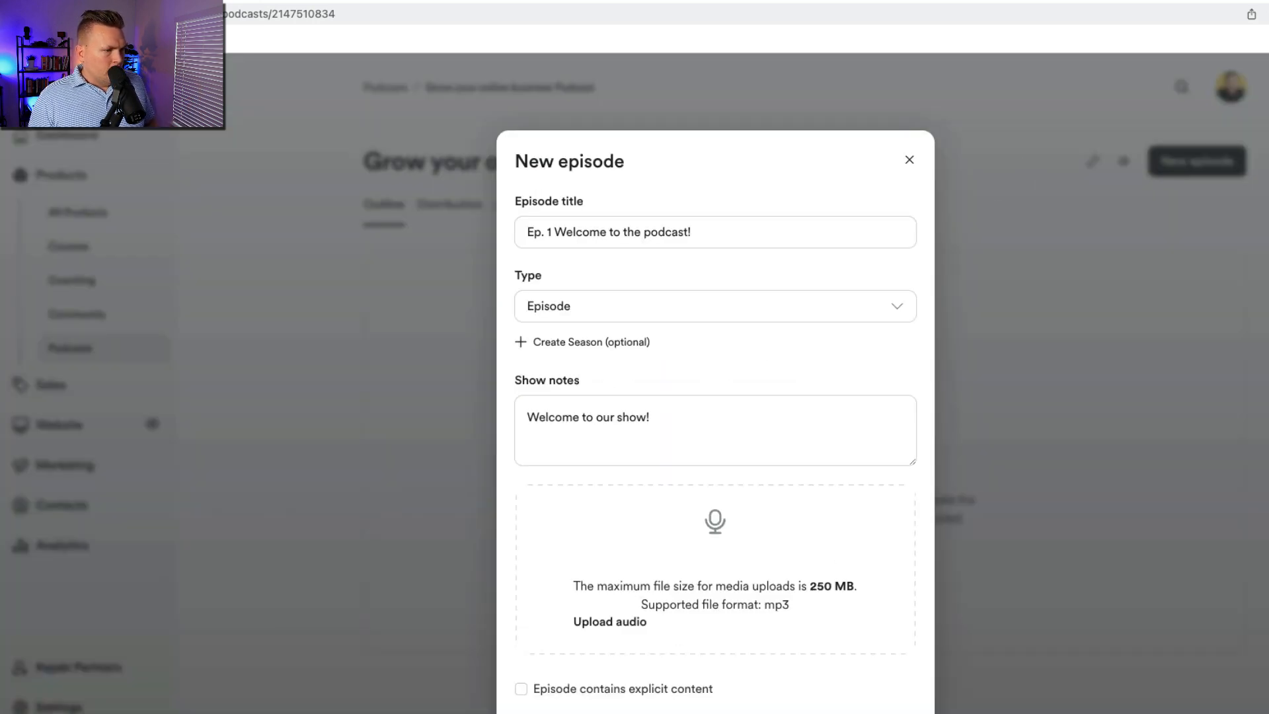
{"action": "left_click", "coordinate": [882, 712]}
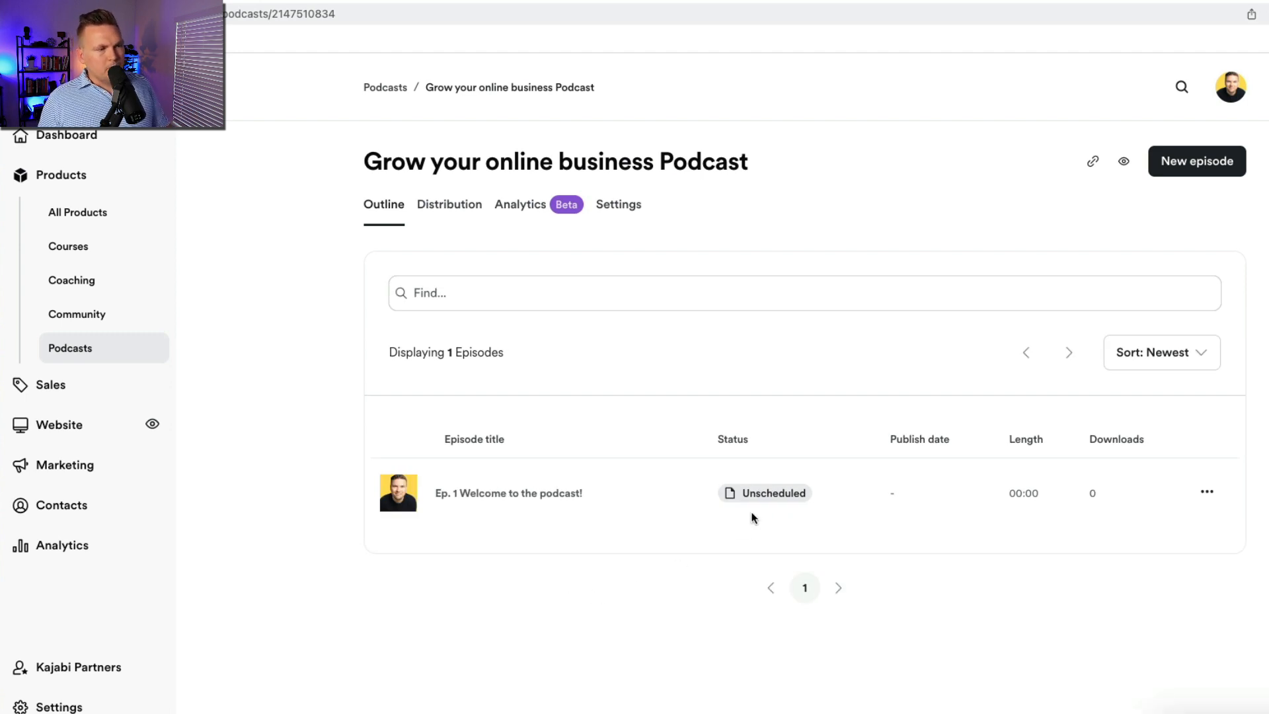
Open the analytics report of episode 1 and review its downloads, apps, devices, operating systems, countries and provider stats sections.
{"action": "left_click", "coordinate": [1207, 492]}
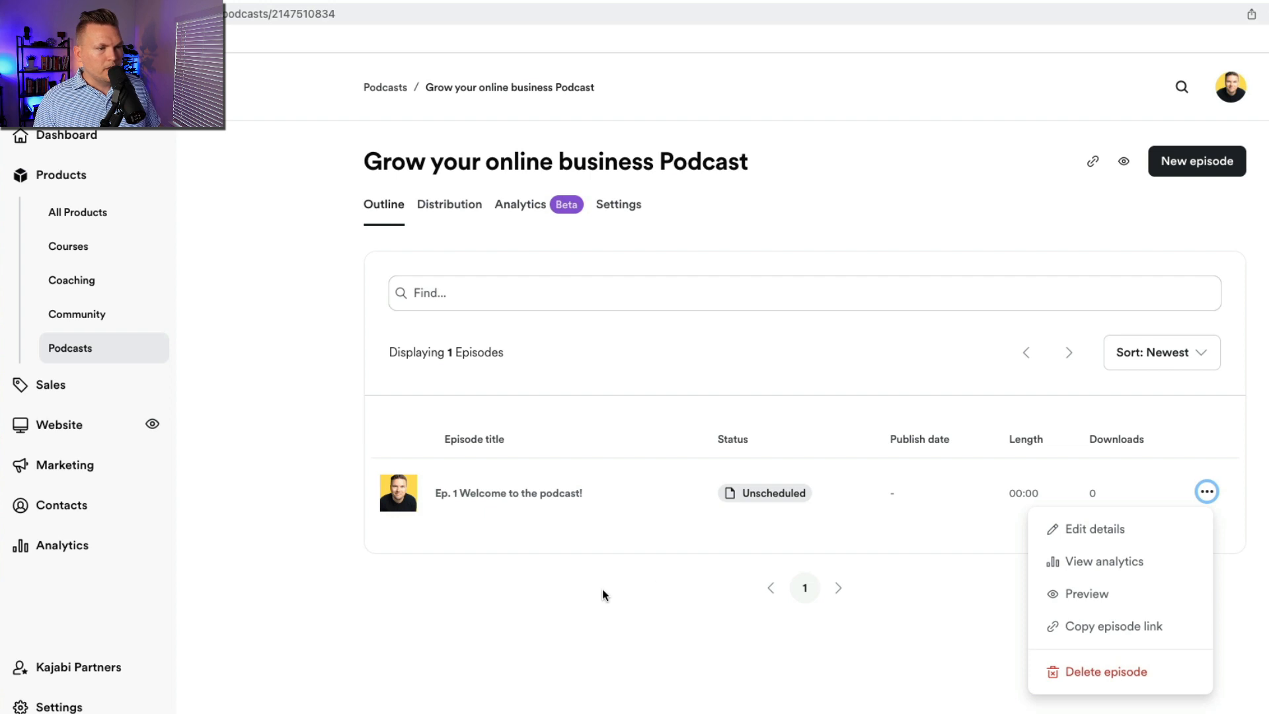
{"action": "left_click", "coordinate": [1122, 561]}
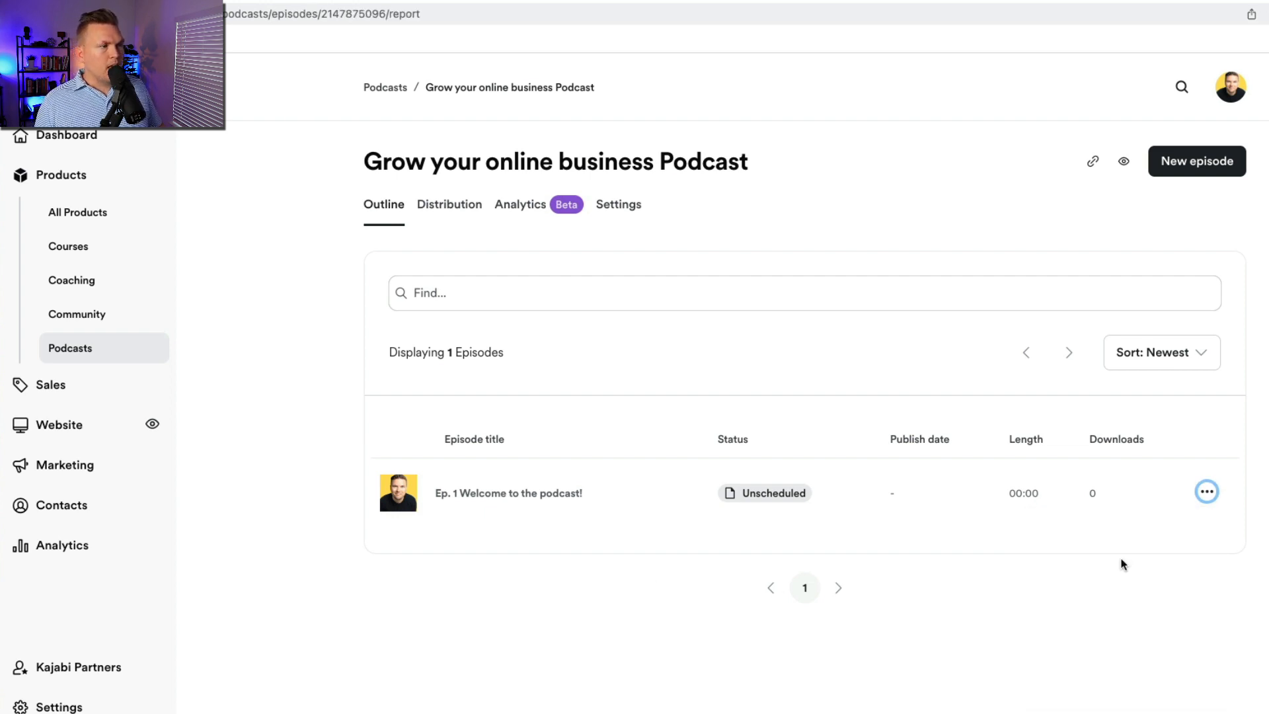
{"action": "scroll", "coordinate": [715, 480], "scroll_direction": "down", "scroll_amount": 10}
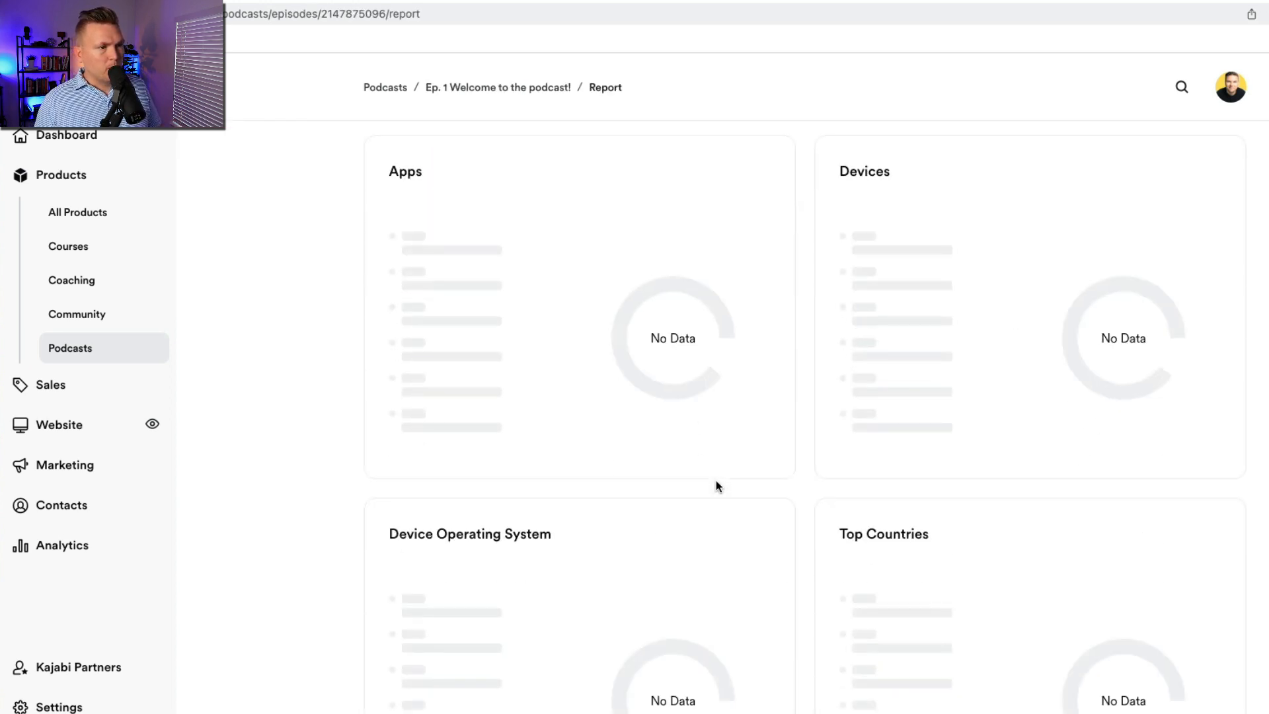
{"action": "scroll", "coordinate": [715, 480], "scroll_direction": "up", "scroll_amount": 10}
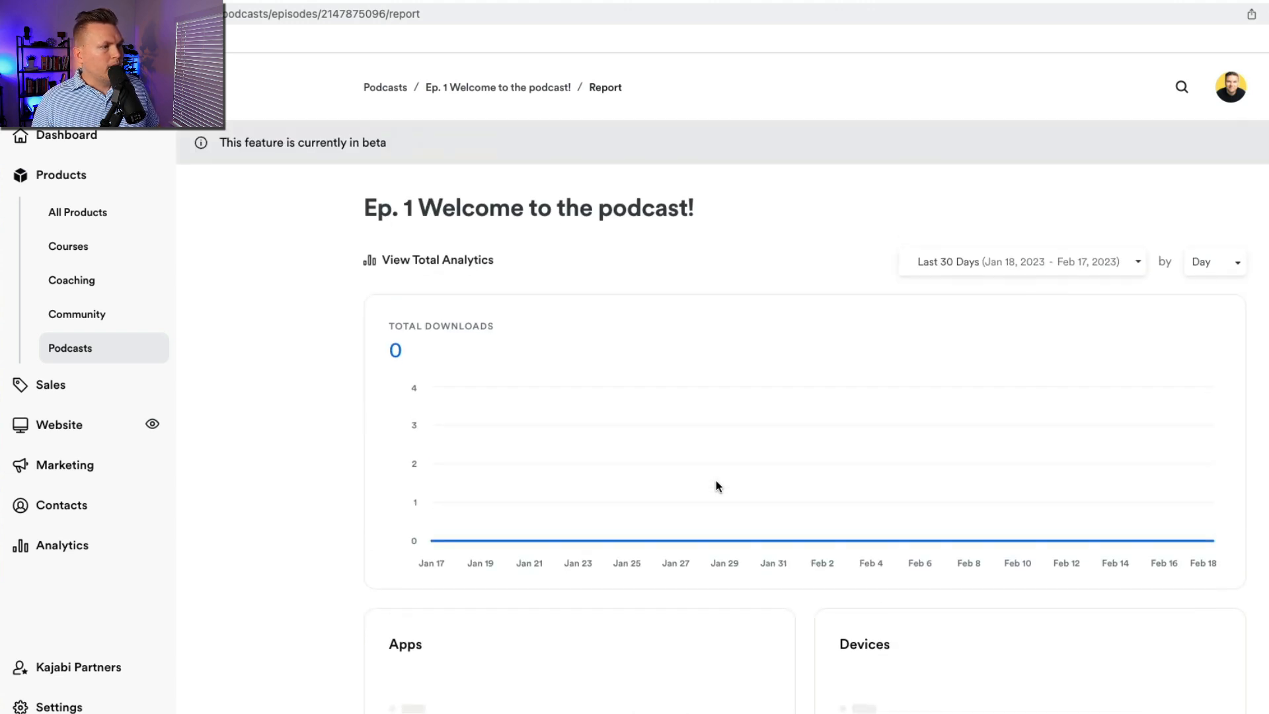
{"action": "scroll", "coordinate": [463, 489], "scroll_direction": "down", "scroll_amount": 3}
{"action": "scroll", "coordinate": [984, 604], "scroll_direction": "down", "scroll_amount": 7}
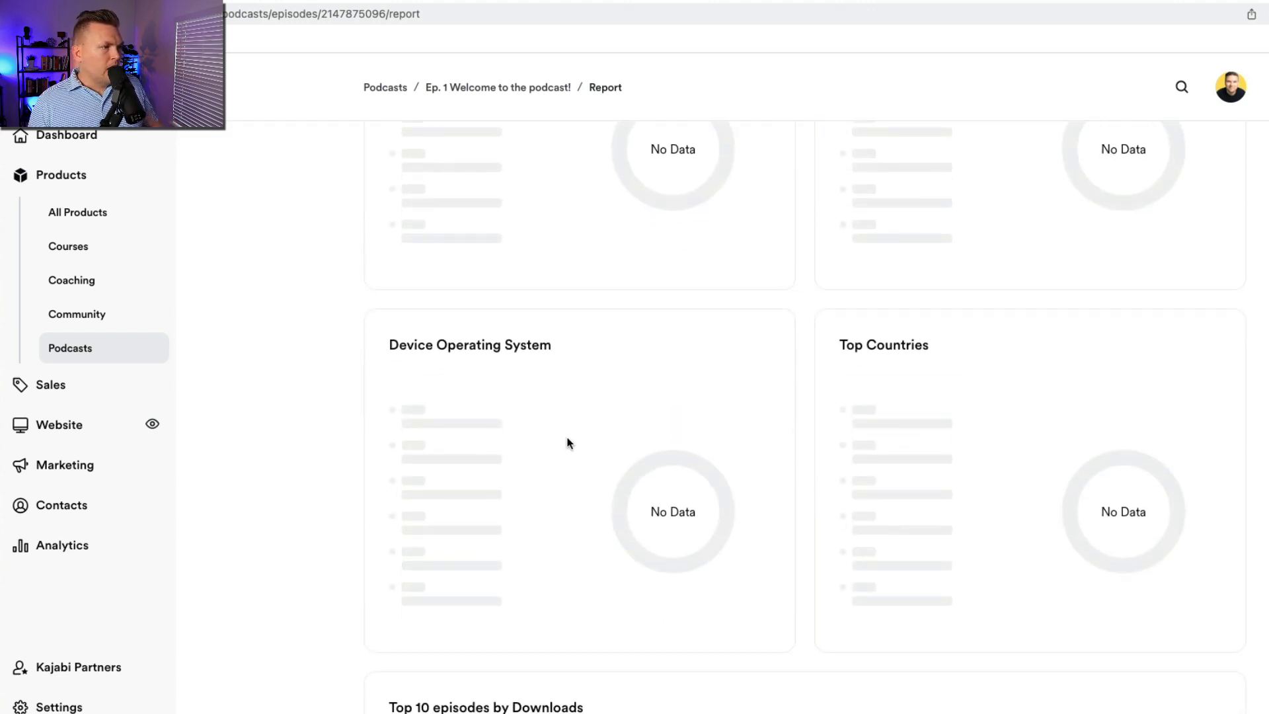
{"action": "scroll", "coordinate": [1033, 369], "scroll_direction": "down", "scroll_amount": 2}
{"action": "scroll", "coordinate": [1034, 370], "scroll_direction": "down", "scroll_amount": 3}
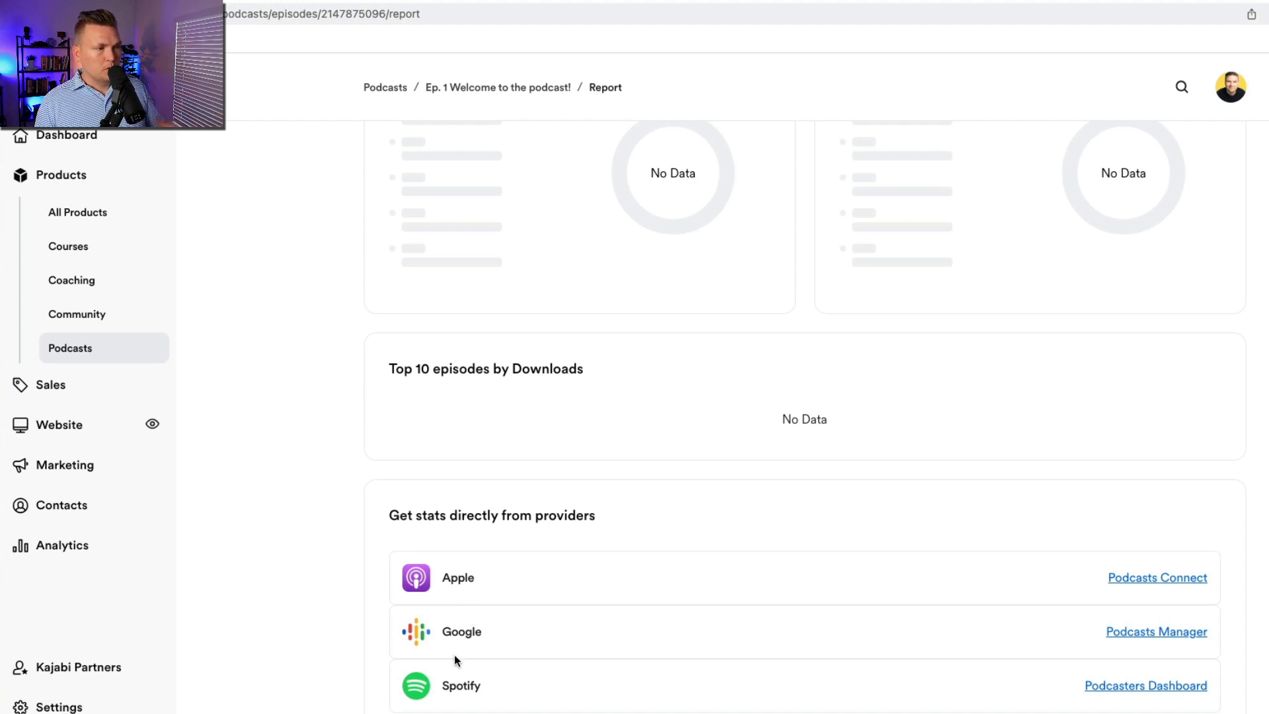
{"action": "scroll", "coordinate": [489, 647], "scroll_direction": "up", "scroll_amount": 6}
{"action": "scroll", "coordinate": [489, 647], "scroll_direction": "up", "scroll_amount": 3}
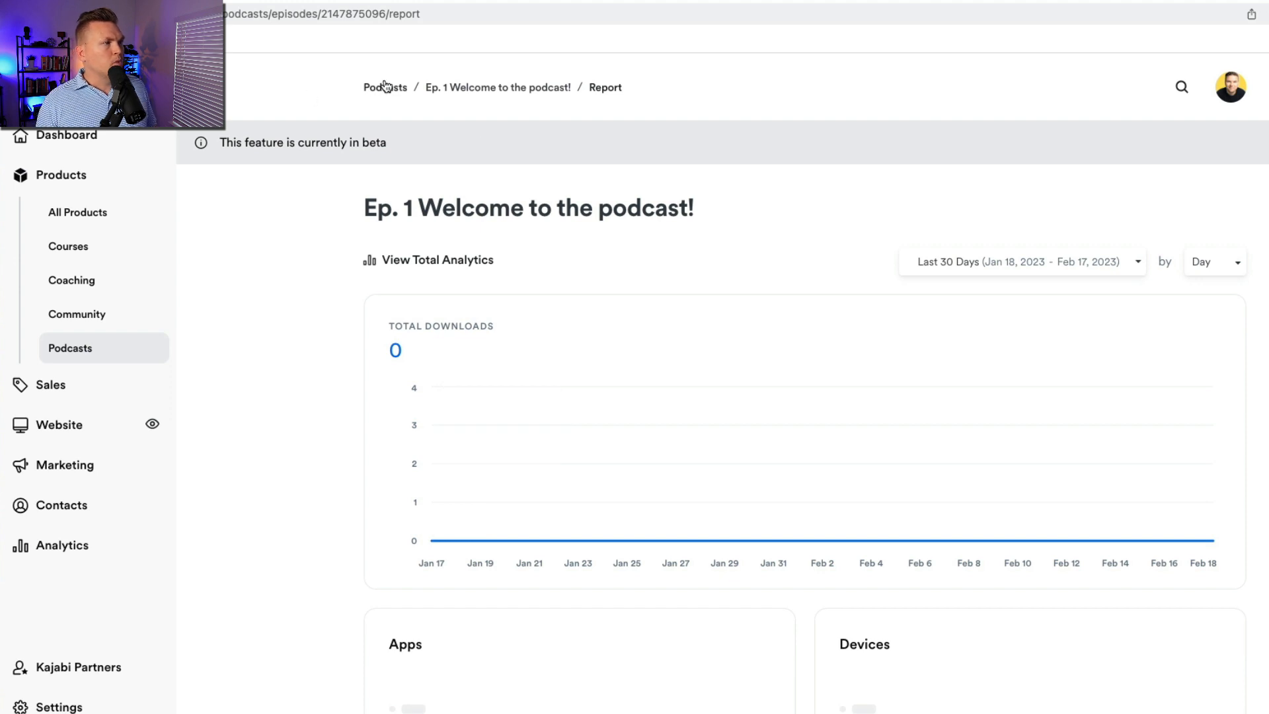
Leave the report, preview the podcast's public page, dismiss the free guide pop-up, and examine the header and All Episodes section.
{"action": "left_click", "coordinate": [385, 88]}
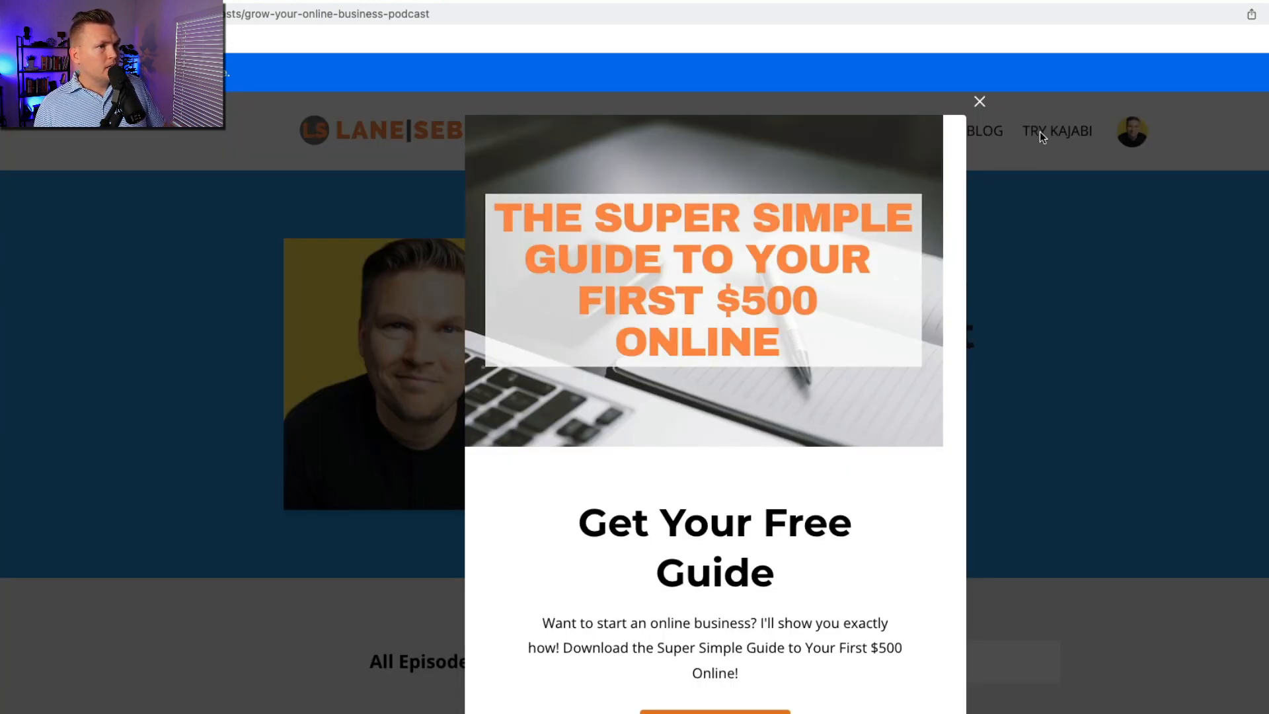
{"action": "left_click", "coordinate": [979, 102]}
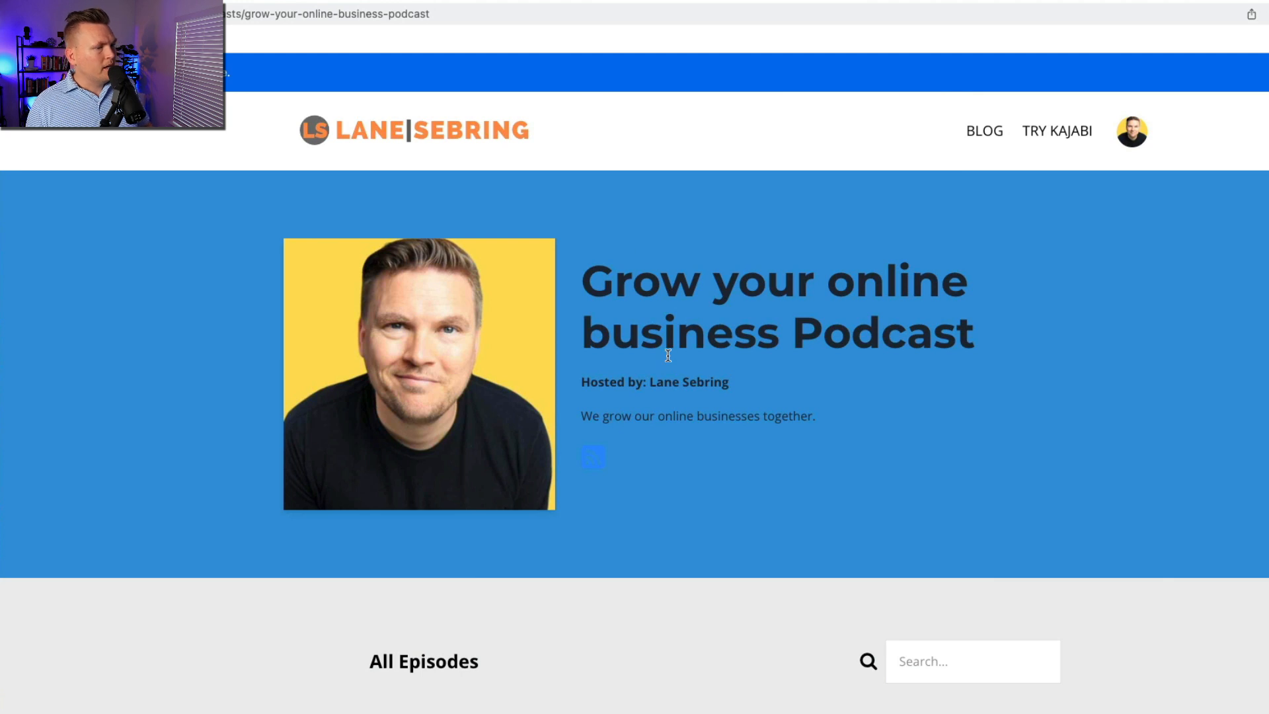
{"action": "scroll", "coordinate": [663, 351], "scroll_direction": "down", "scroll_amount": 3}
{"action": "scroll", "coordinate": [671, 438], "scroll_direction": "up", "scroll_amount": 3}
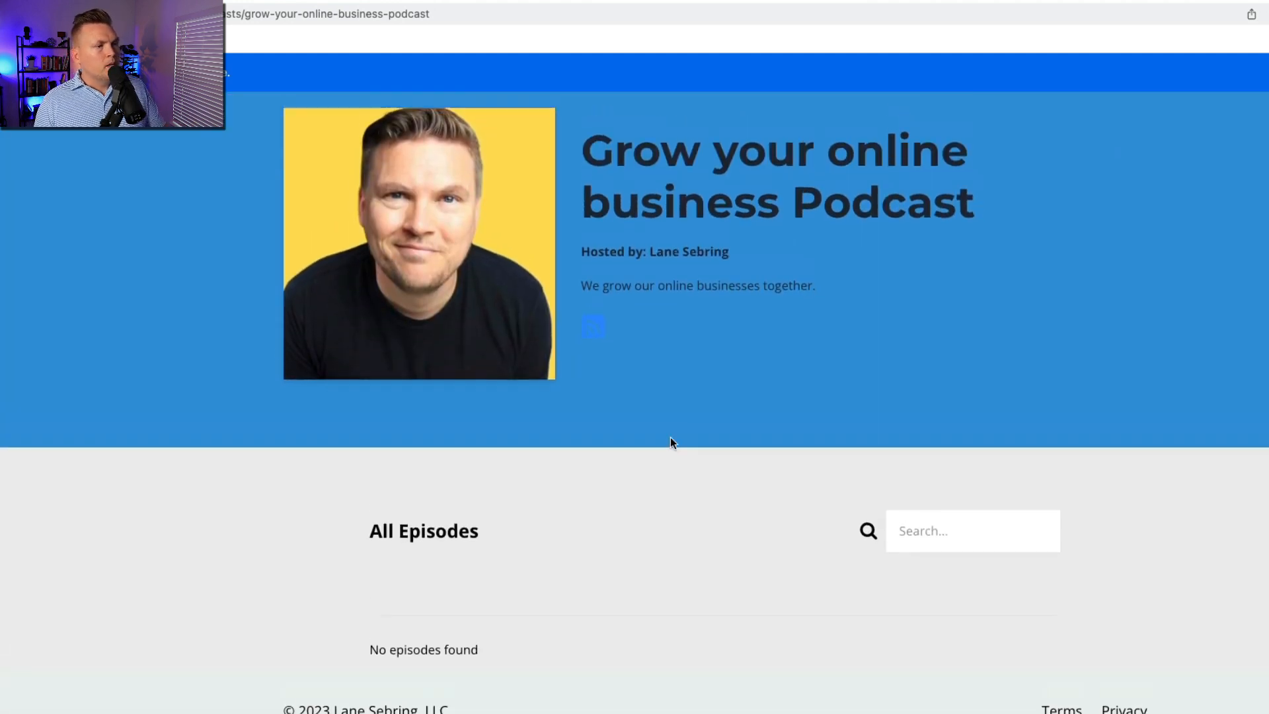
{"action": "scroll", "coordinate": [676, 589], "scroll_direction": "down", "scroll_amount": 3}
{"action": "scroll", "coordinate": [675, 589], "scroll_direction": "up", "scroll_amount": 3}
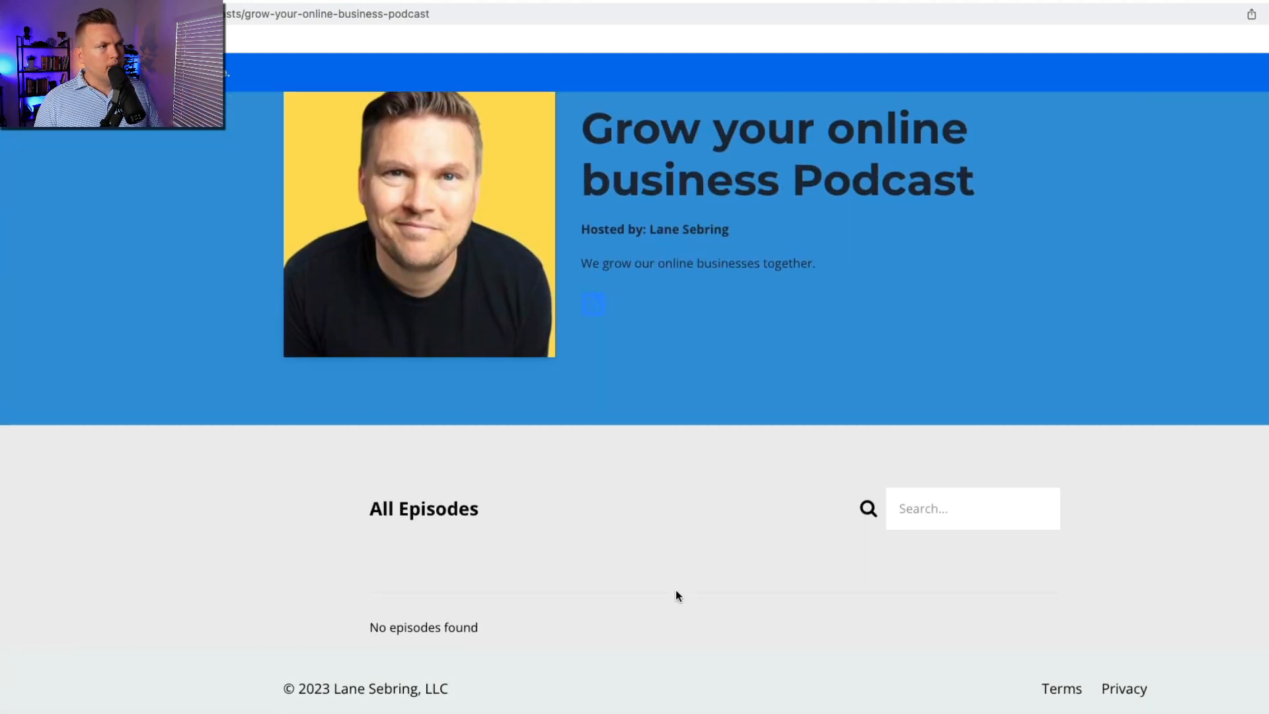